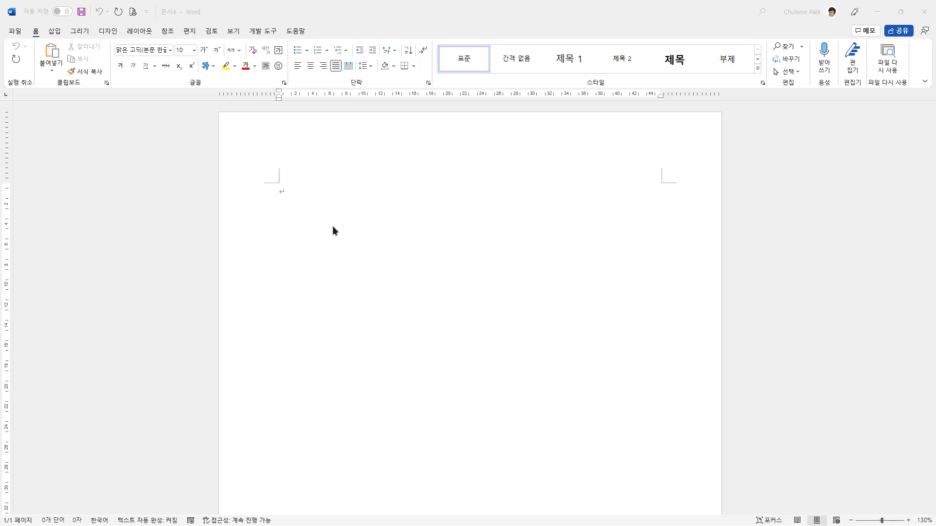
Fill the blank Word page with sample paragraphs using =rand().
left_click(300, 196)
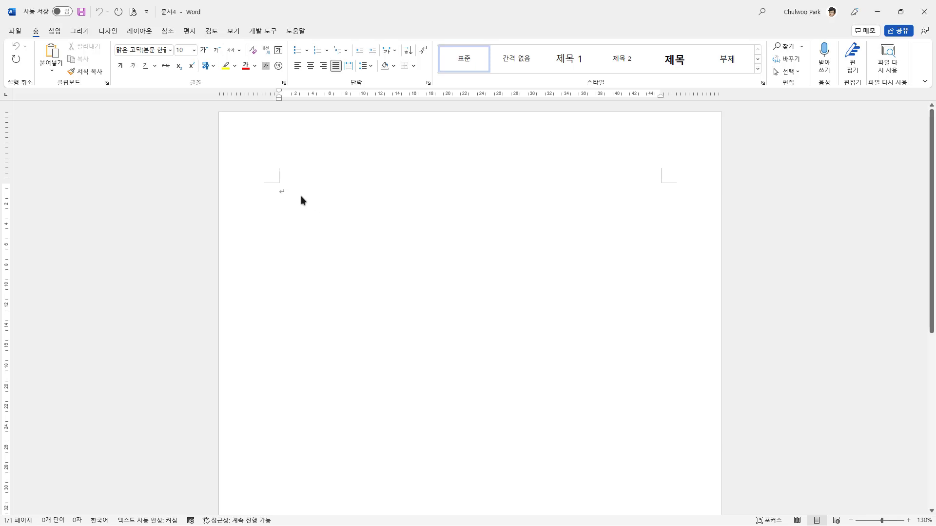
type("=rand(")
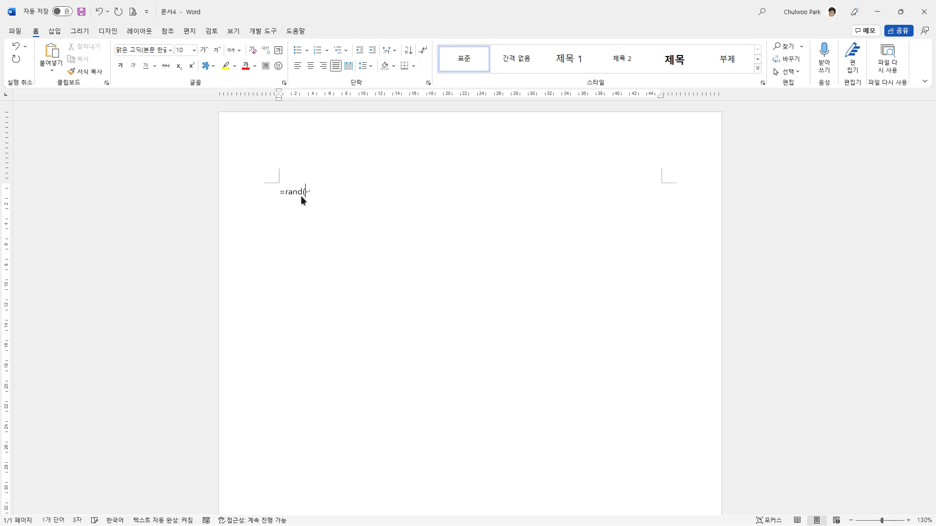
key("Return")
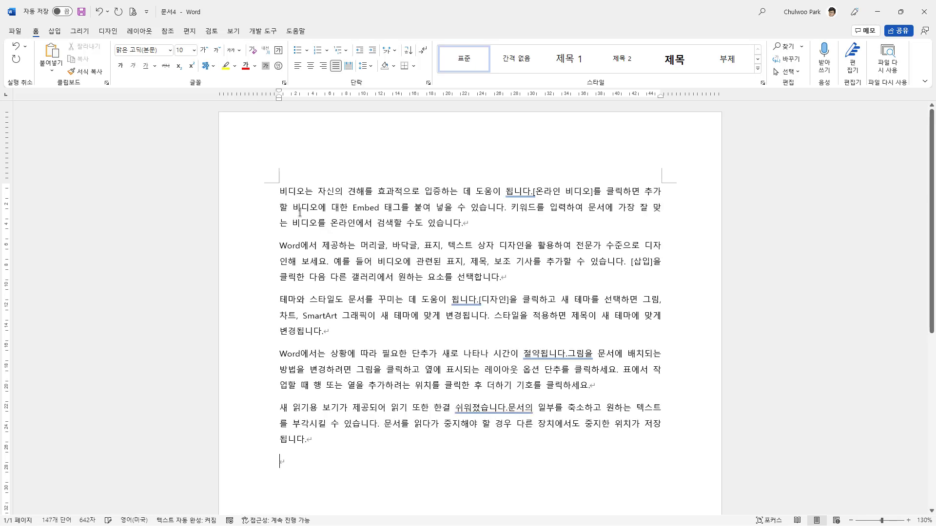
Flow the sample text into two columns from the Layout Columns menu.
left_click(131, 33)
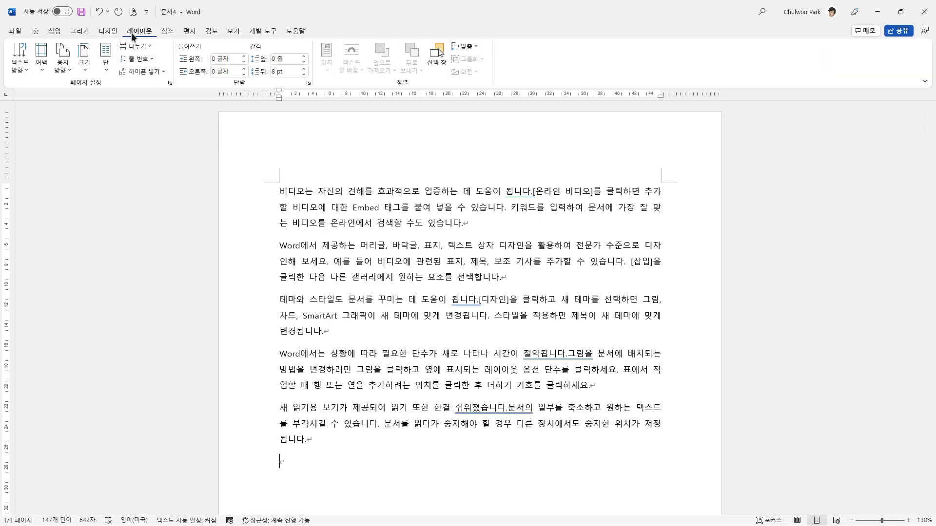
left_click(106, 69)
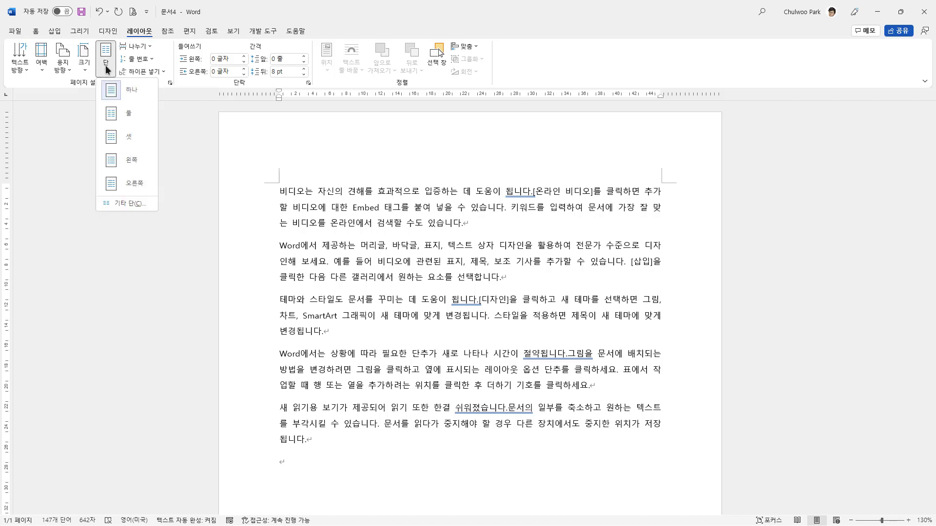
left_click(128, 119)
scroll(324, 241, "up", 5)
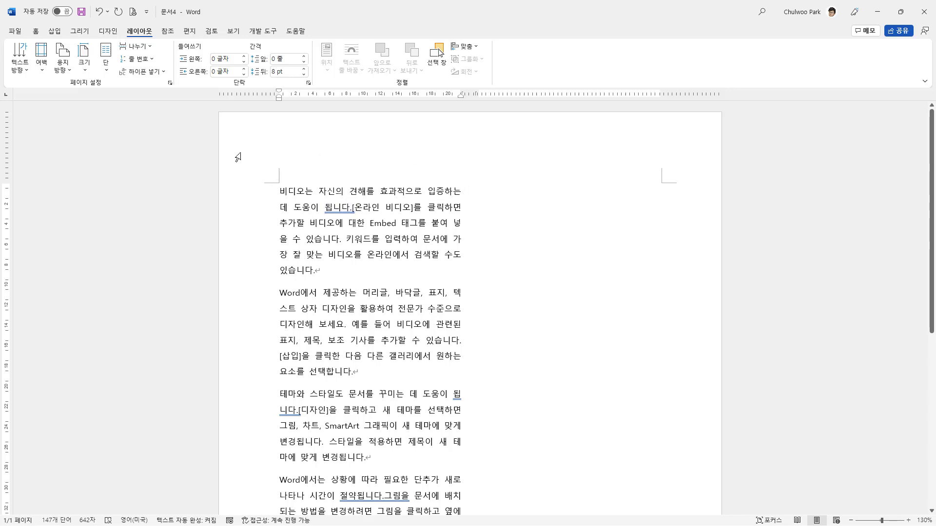
Change the Word text layout from two columns to three.
left_click(110, 73)
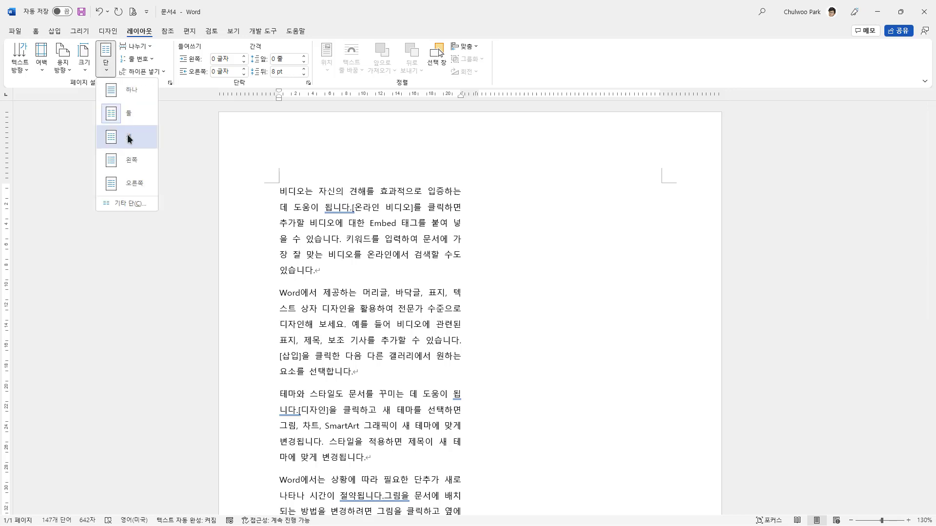
left_click(129, 139)
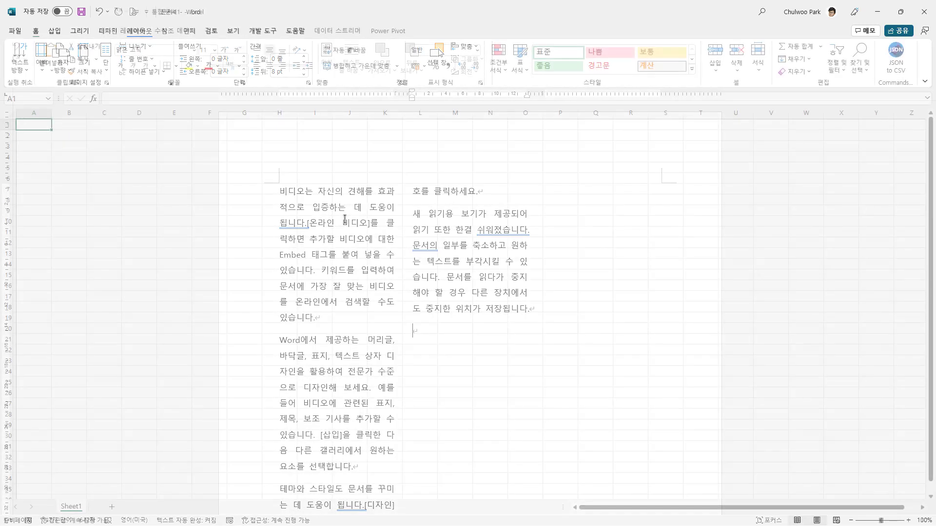
Enter 갑자 in B3, fill the series down to 신묘 in B30, then open the Shapes gallery.
left_click(77, 149)
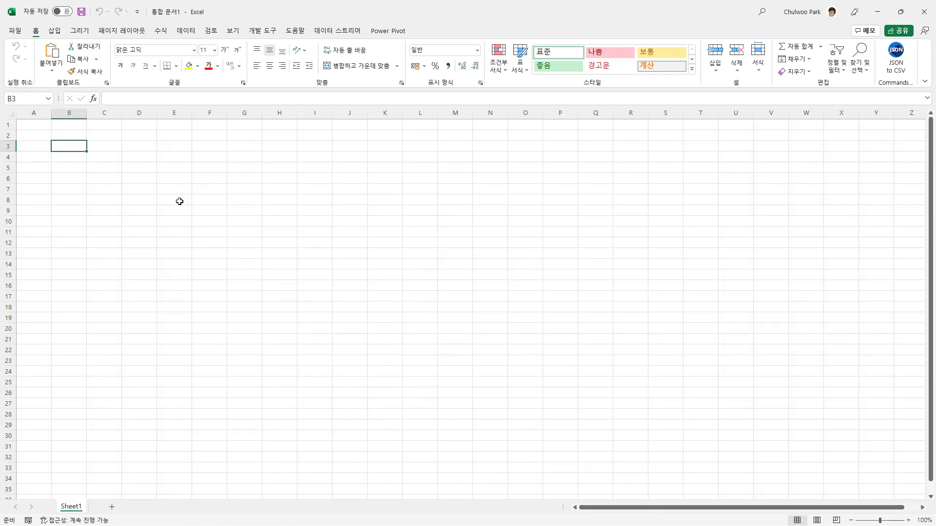
key("BackSpace")
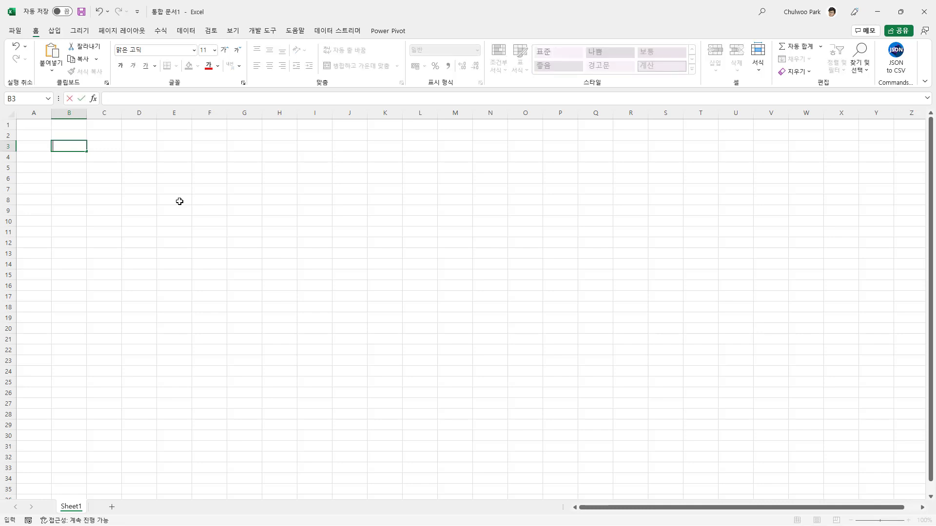
type("감자")
key("Return")
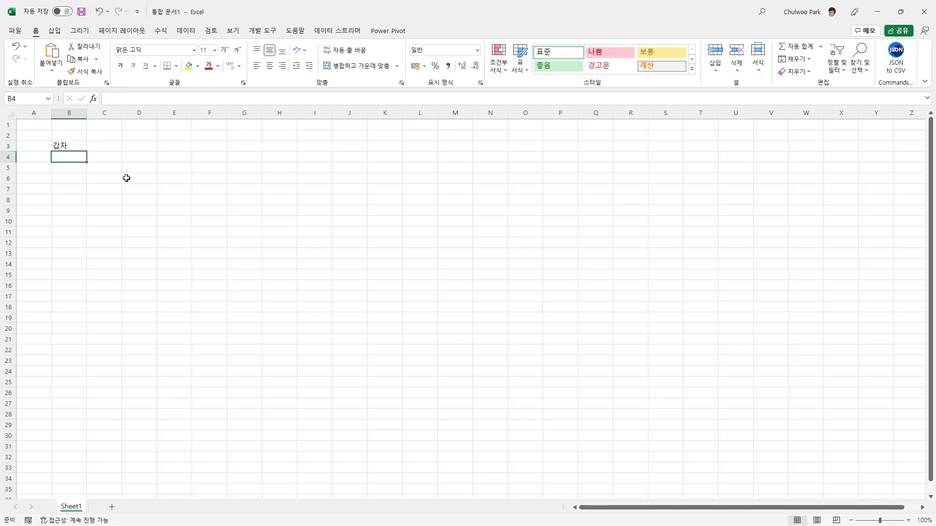
left_click(79, 147)
mouse_move(87, 151)
left_mouse_down()
mouse_move(73, 231)
mouse_move(74, 436)
left_mouse_up()
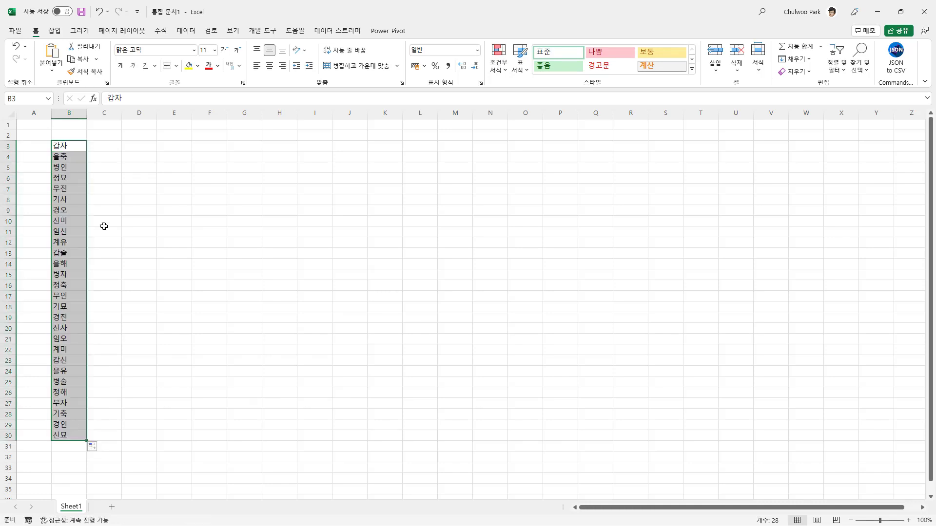
left_click(149, 161)
left_click(56, 32)
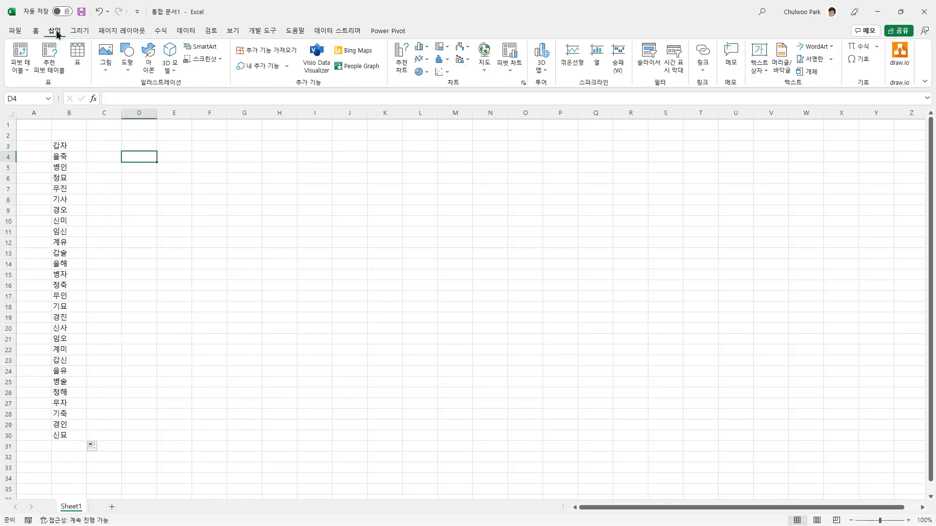
left_click(128, 72)
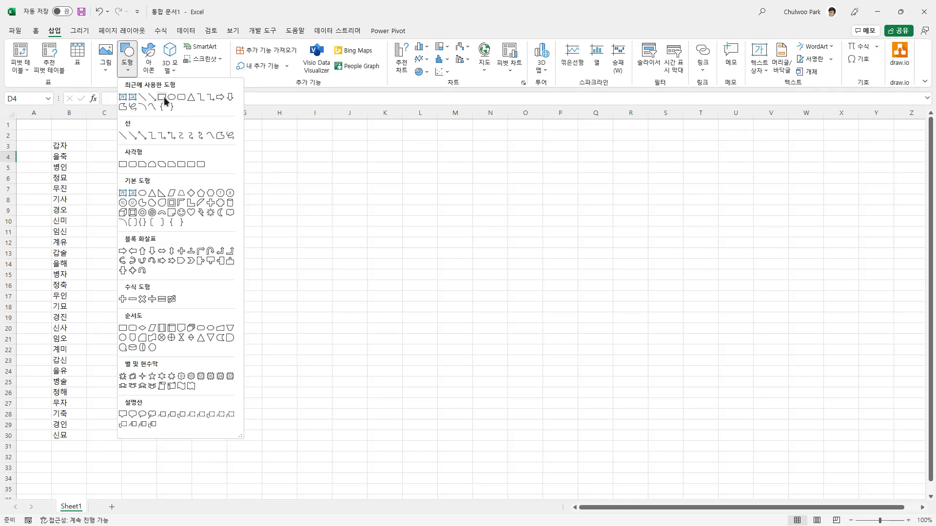
Draw a rectangle beside the list, paste the B3:B30 names into it, and shorten it.
left_click(161, 97)
mouse_move(212, 178)
left_mouse_down()
mouse_move(443, 380)
mouse_move(433, 347)
left_mouse_up()
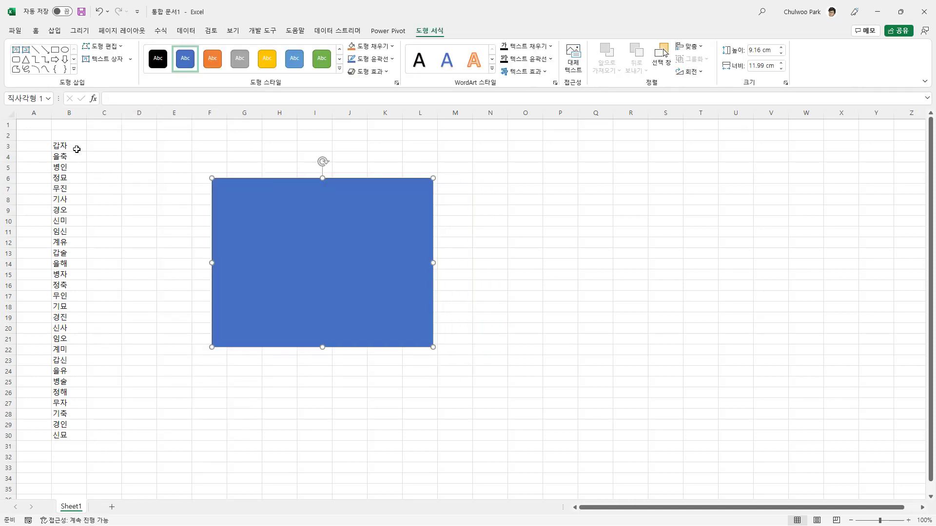
left_click_drag(75, 148, 66, 432)
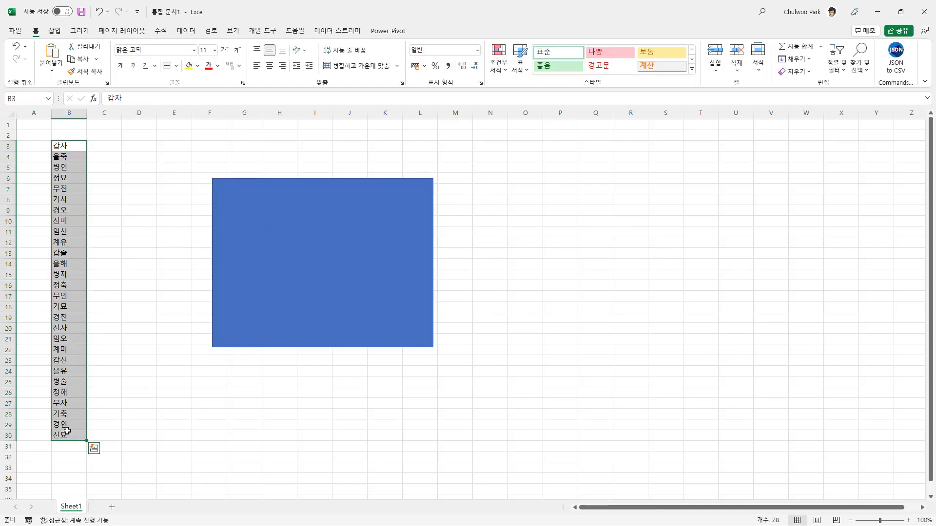
key("ctrl+c")
left_click(308, 240)
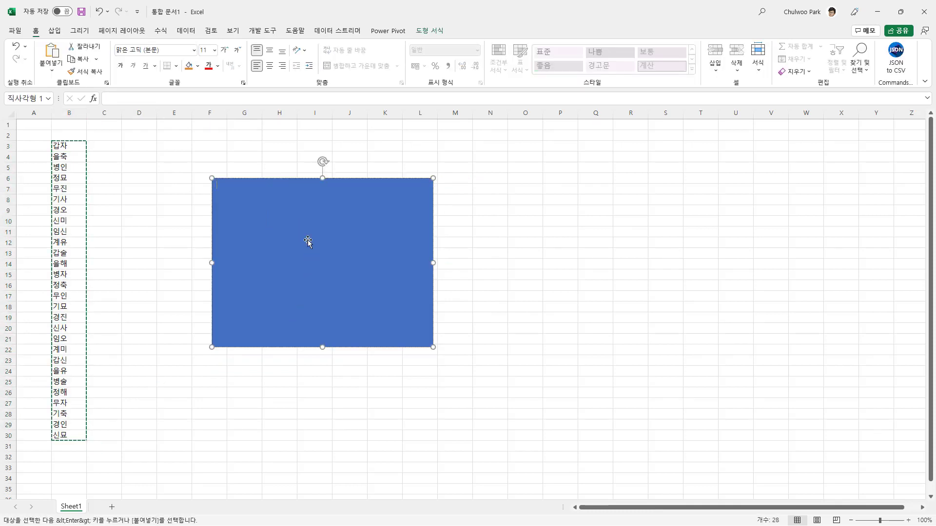
key("ctrl+v")
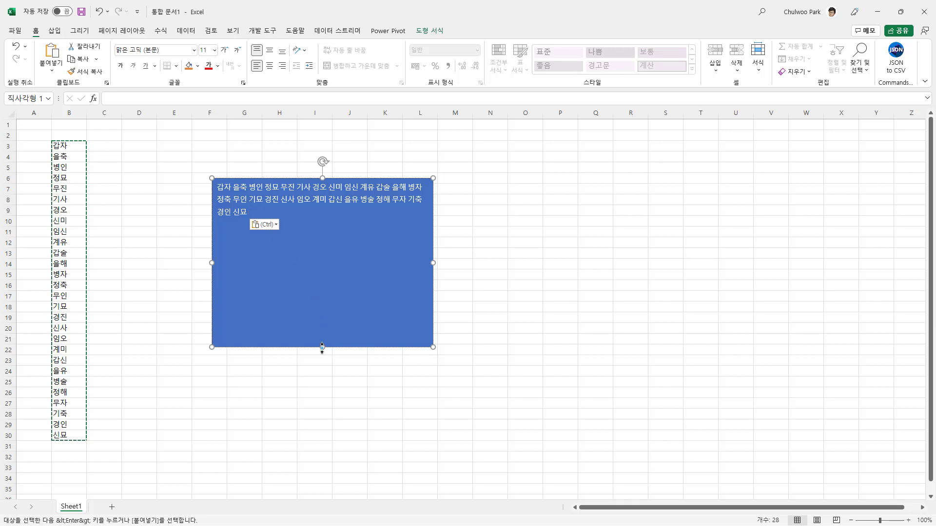
left_click_drag(323, 347, 328, 290)
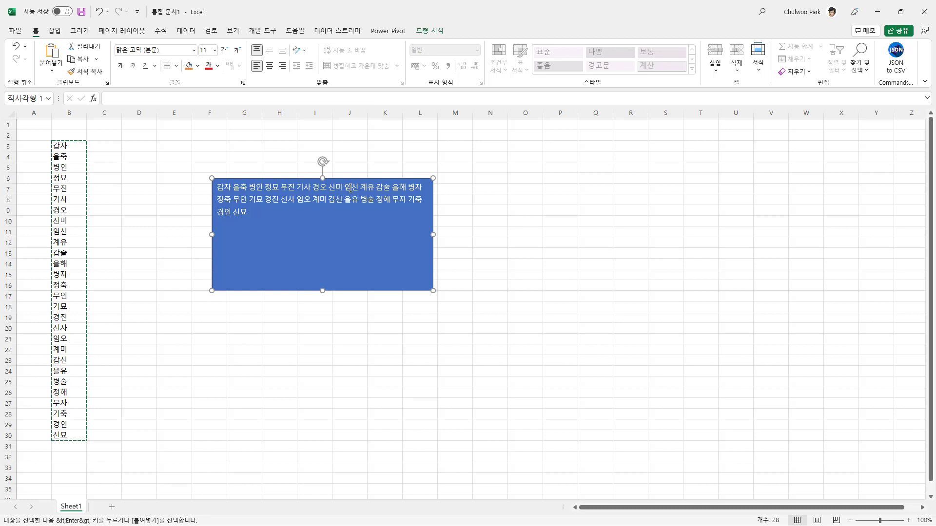
Open the rectangle's Text Box settings in Format Shape and set Columns to 2.
left_click(435, 31)
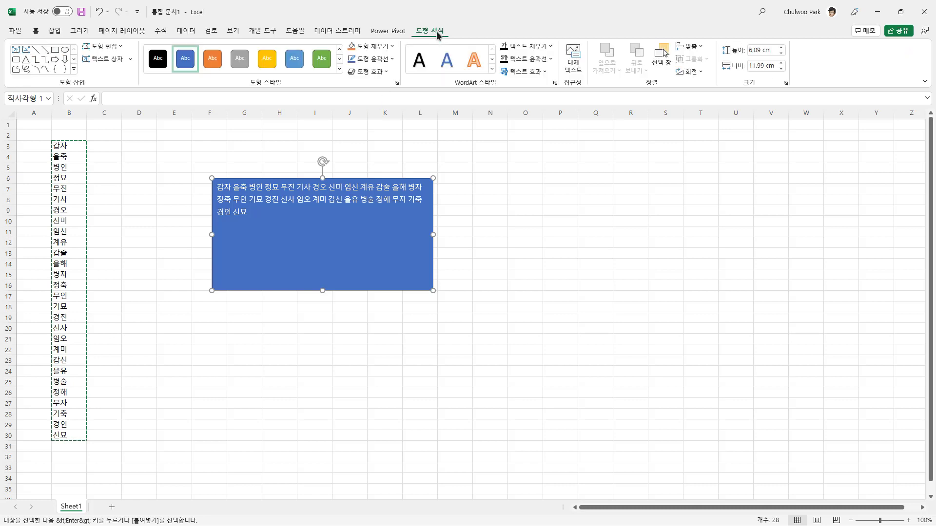
left_click(785, 84)
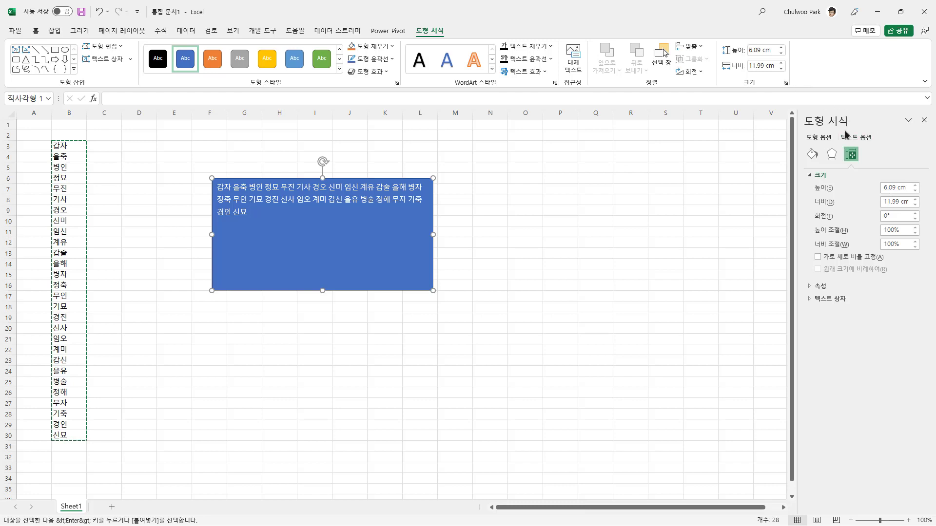
left_click(860, 139)
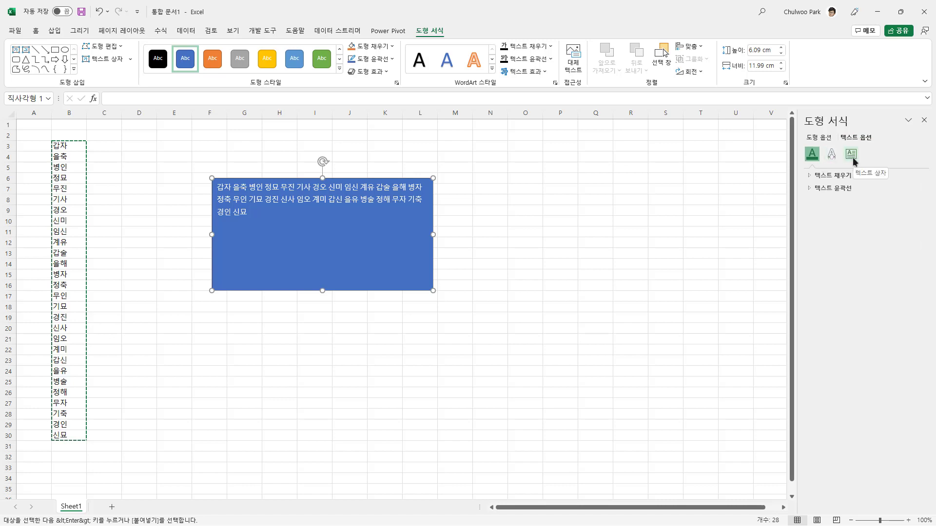
left_click(851, 155)
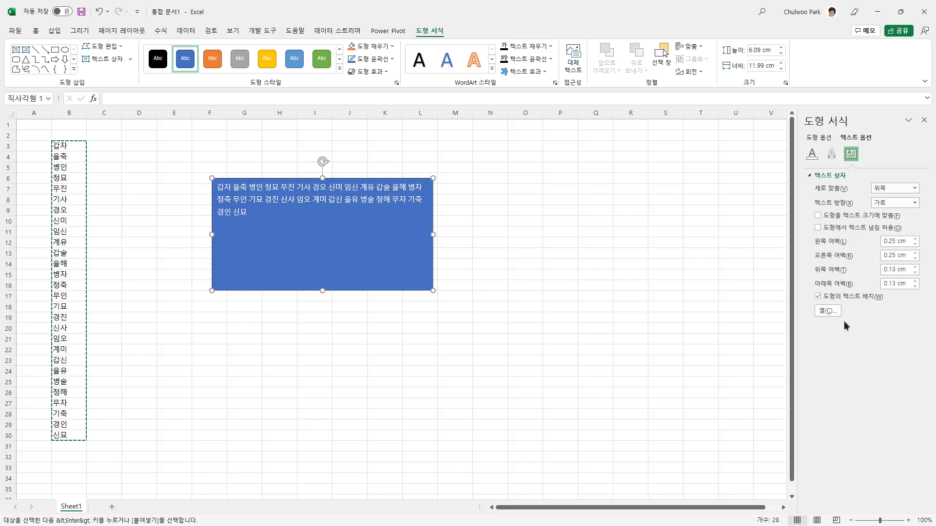
left_click(828, 310)
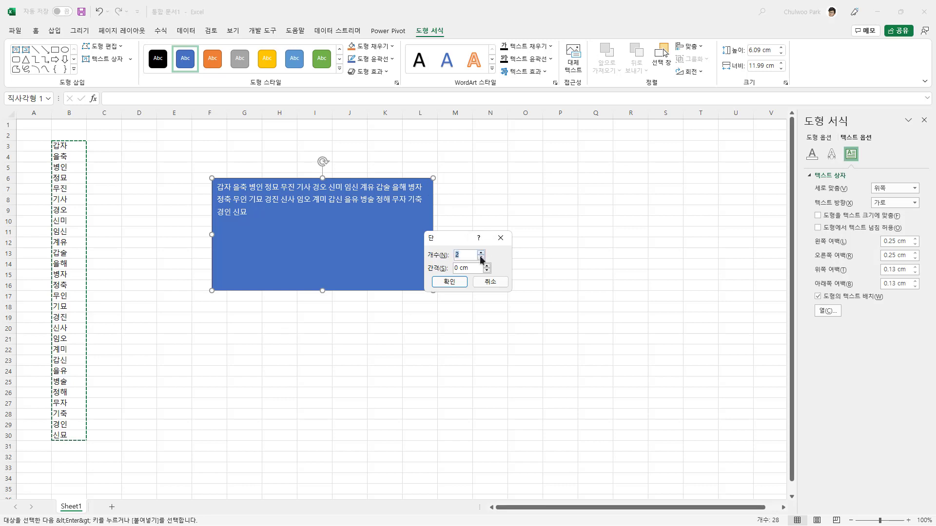
Apply two text columns, shorten the rectangle to 2.51 cm, then switch to three columns.
left_click(449, 281)
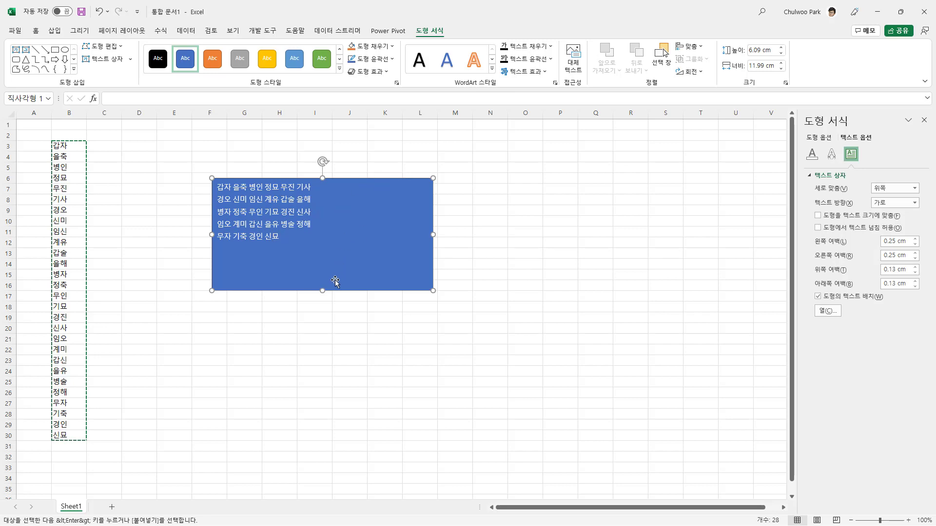
left_click_drag(323, 291, 322, 225)
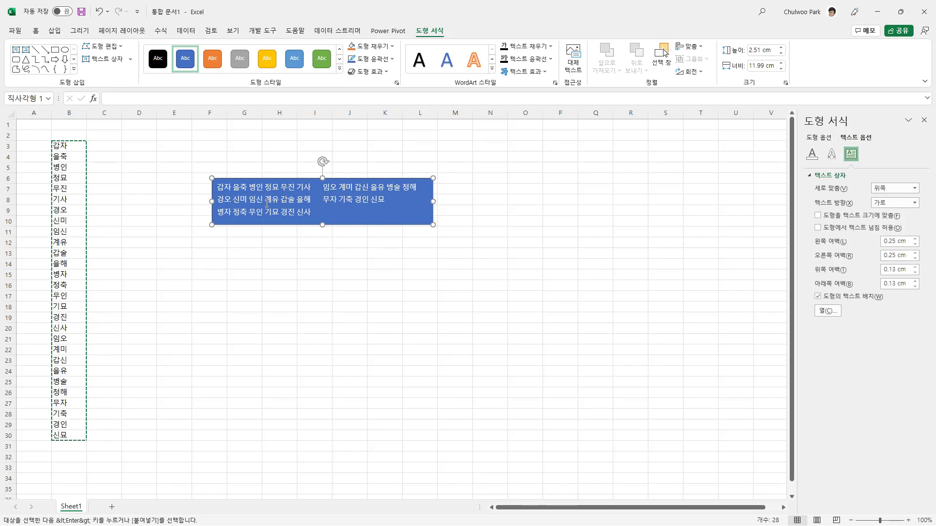
left_click(824, 312)
left_click(481, 253)
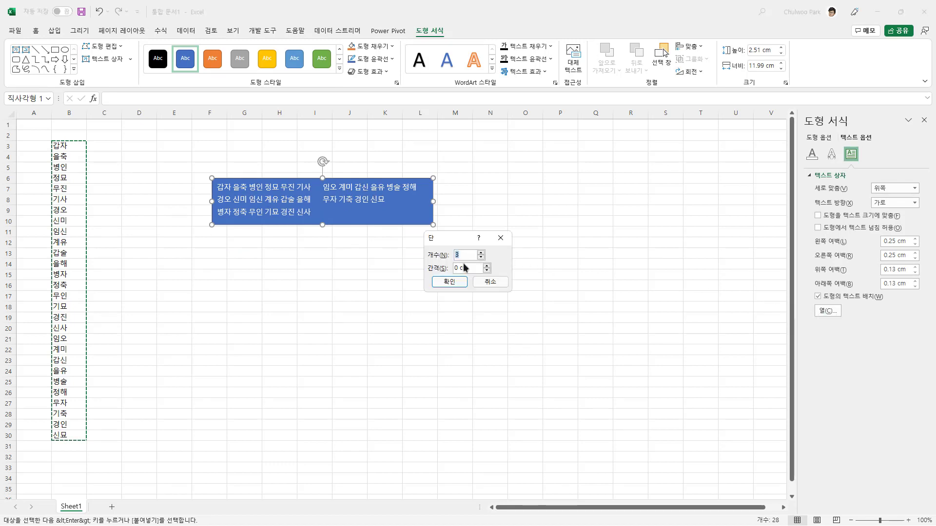
left_click(451, 281)
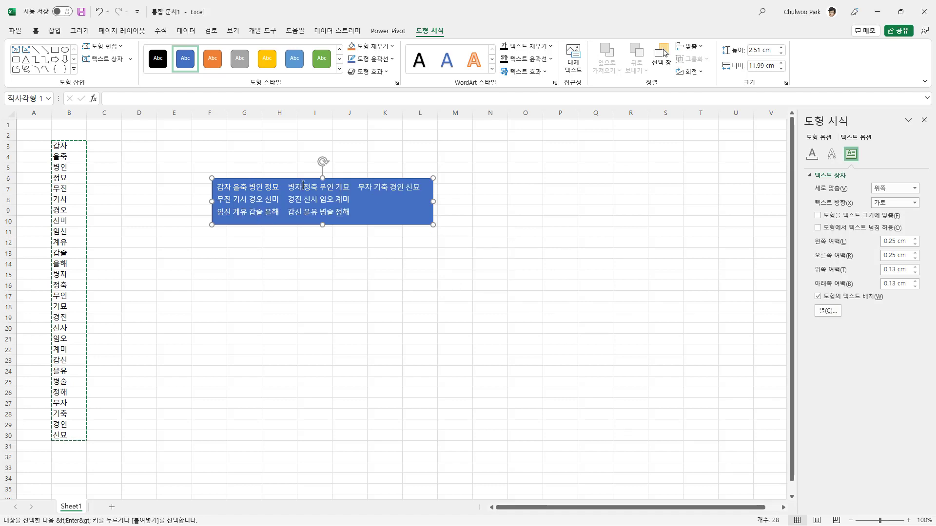
Raise the column spacing to 1 cm and make the rectangle slightly taller.
left_click(827, 310)
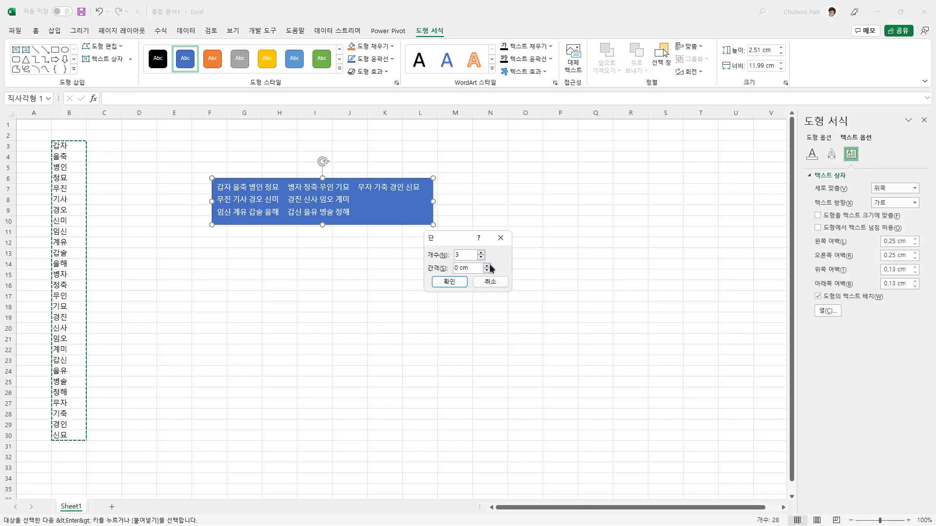
left_click(486, 266)
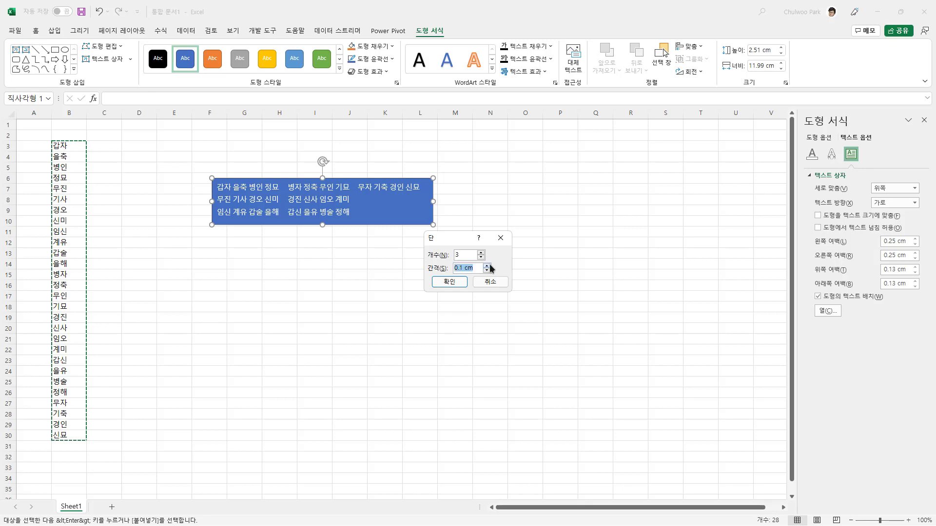
left_click(449, 282)
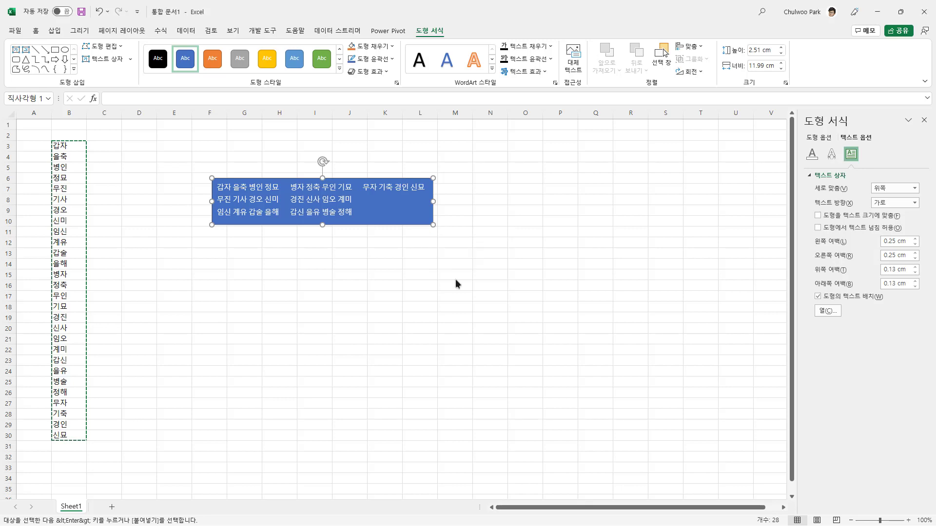
left_click(827, 311)
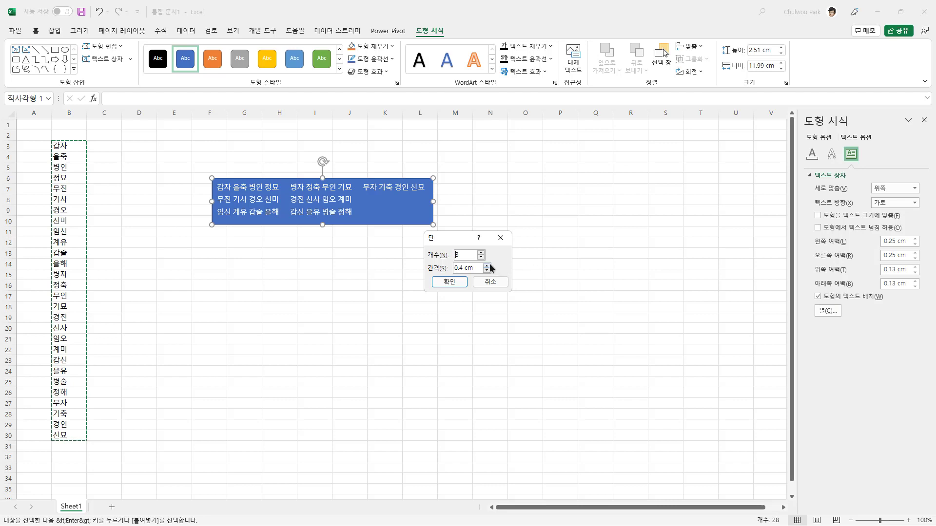
double_click(488, 266)
left_click(487, 266)
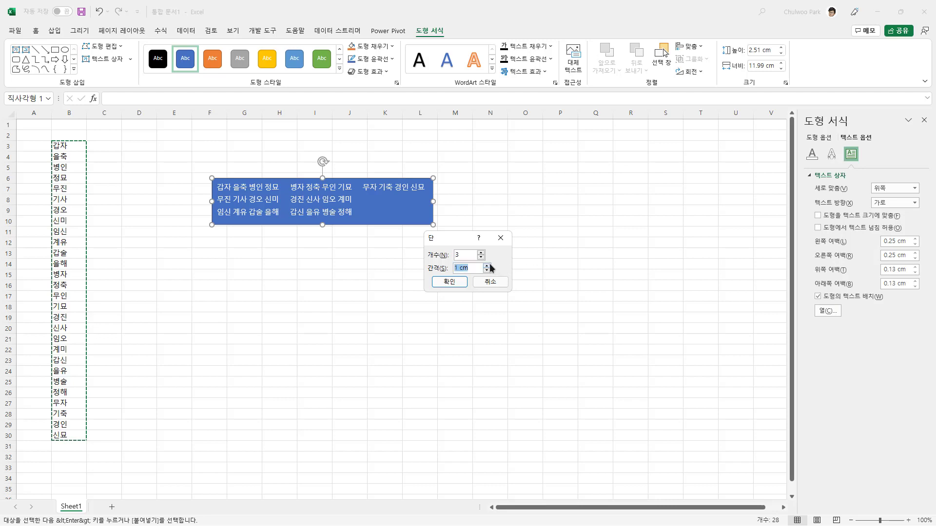
left_click(448, 282)
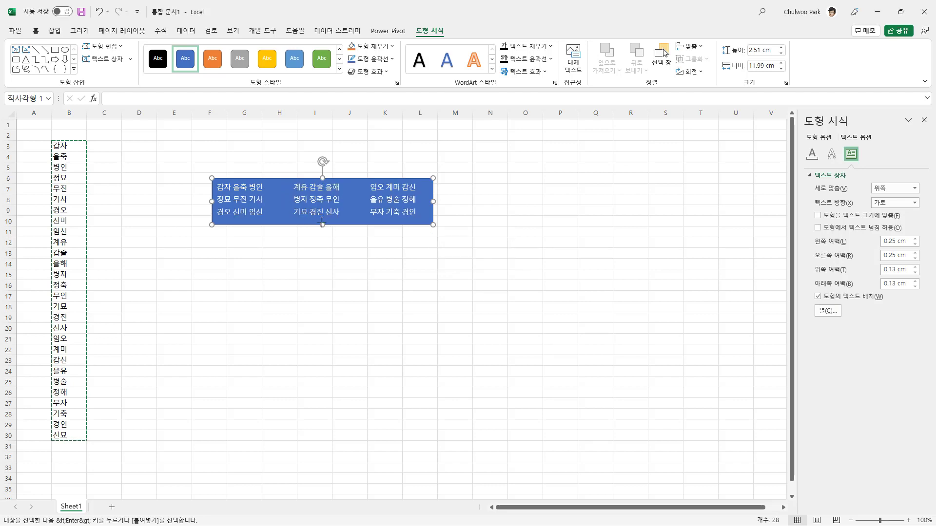
mouse_move(322, 224)
left_mouse_down()
mouse_move(327, 264)
mouse_move(330, 233)
left_mouse_up()
left_click(328, 263)
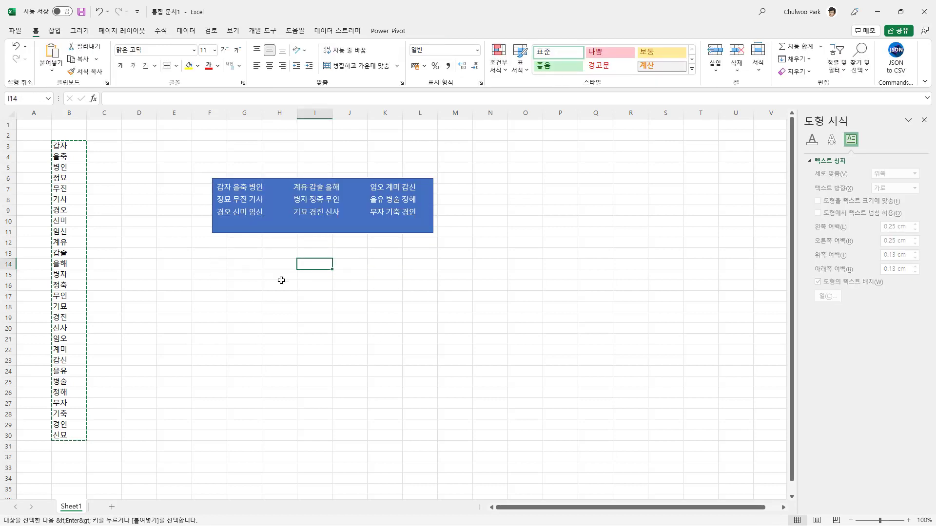
Draw an ellipse below the rectangle and paste the name list into it.
left_click(55, 31)
left_click(126, 63)
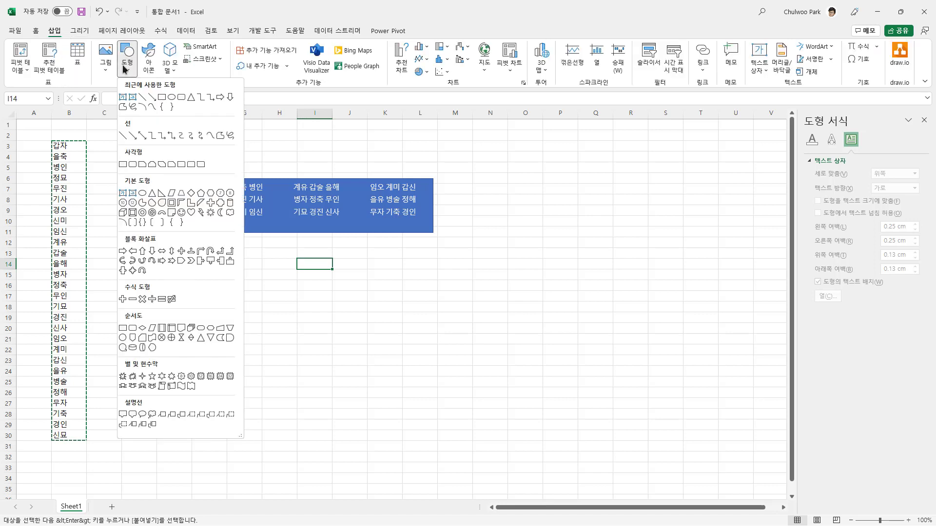
left_click(170, 99)
left_click_drag(224, 262, 442, 365)
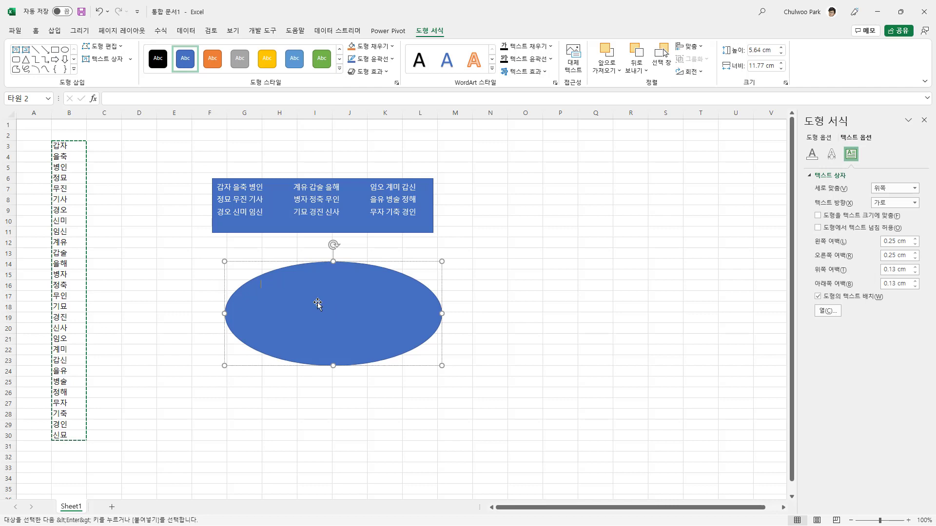
key("ctrl+v")
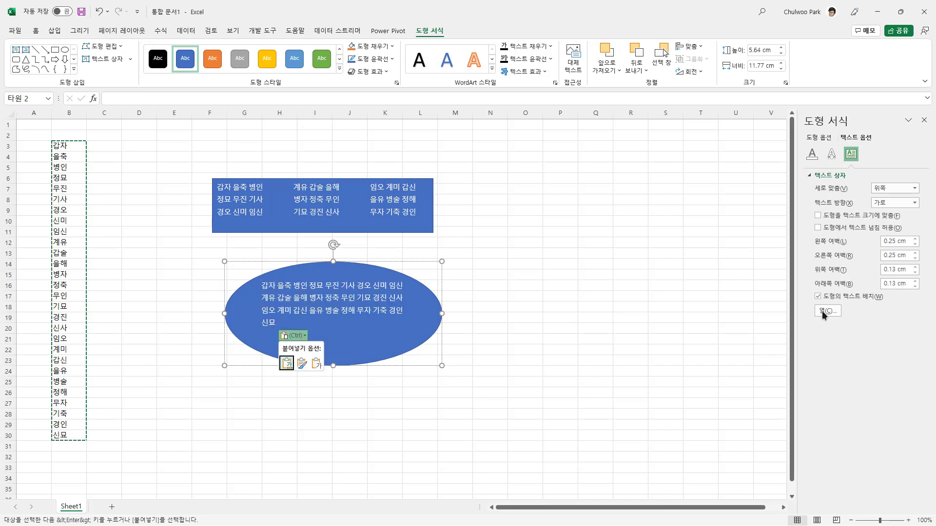
Give the ellipse's text multiple columns with 0.3 cm spacing and stretch the ellipse taller.
left_click(822, 311)
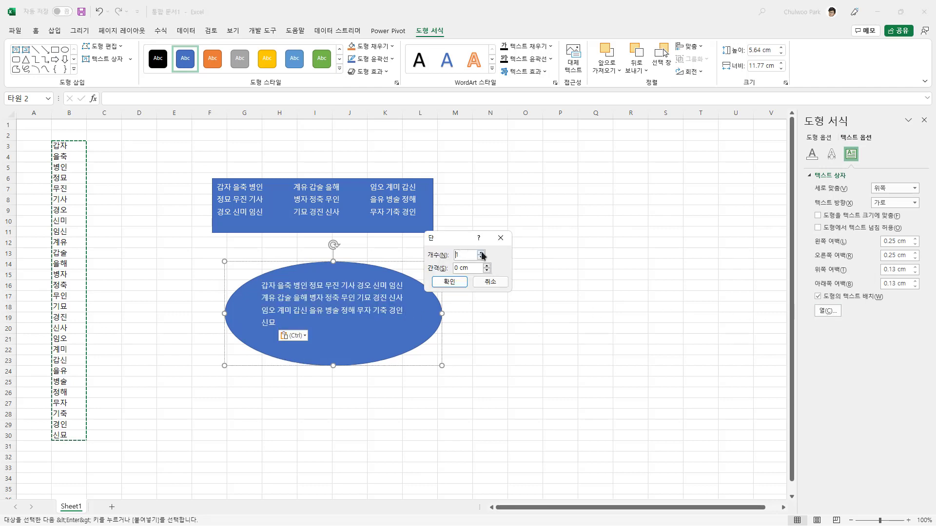
left_click(456, 281)
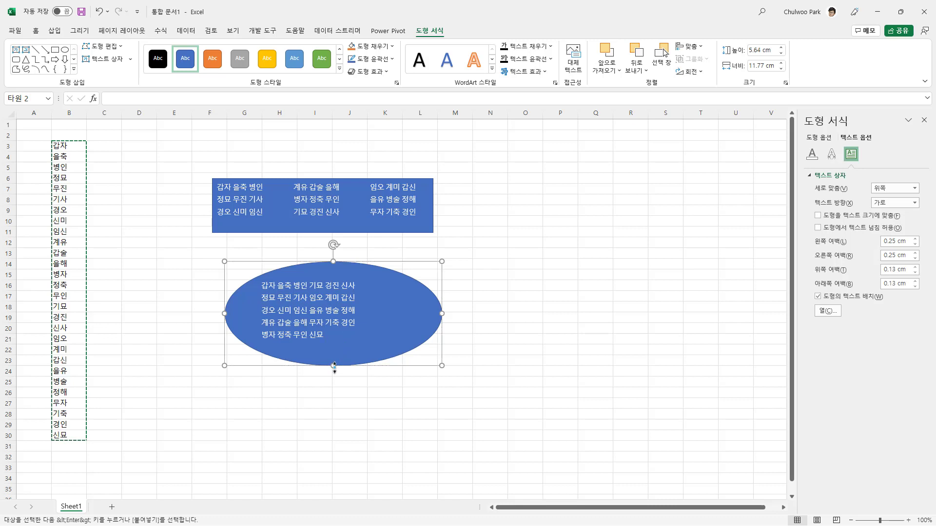
mouse_move(333, 366)
left_mouse_down()
mouse_move(337, 303)
mouse_move(333, 341)
left_mouse_up()
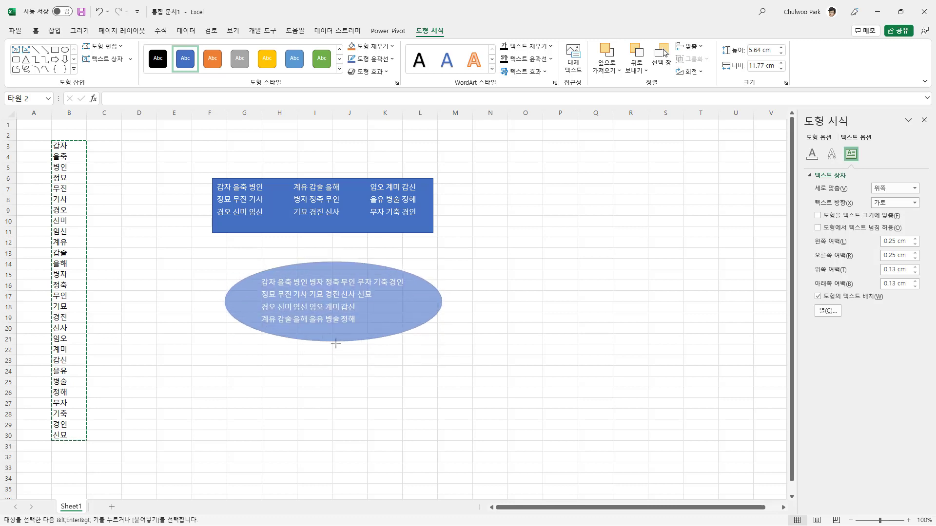
left_click(827, 311)
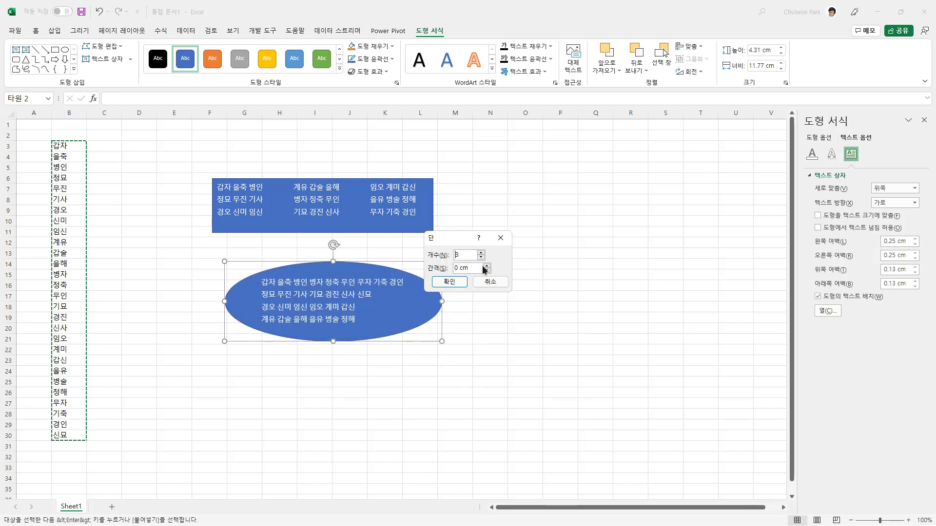
left_click(487, 266)
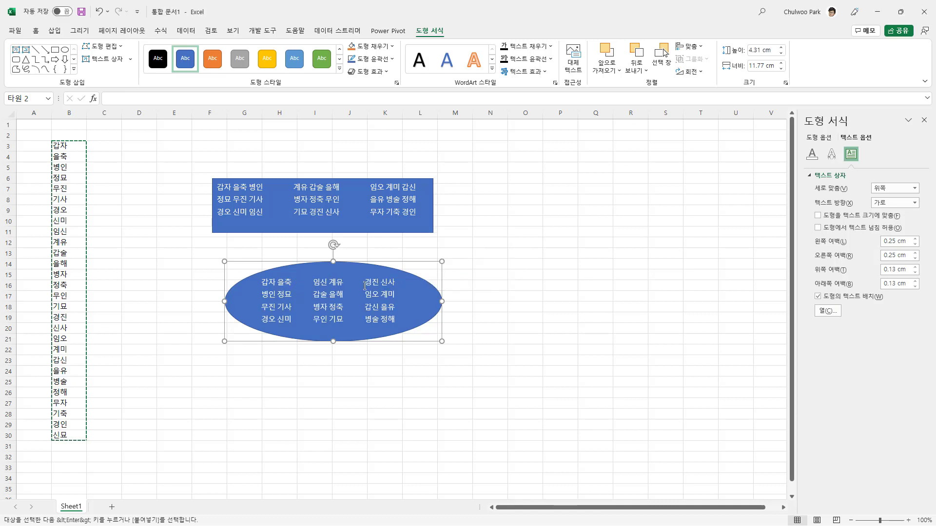
left_click_drag(332, 341, 326, 449)
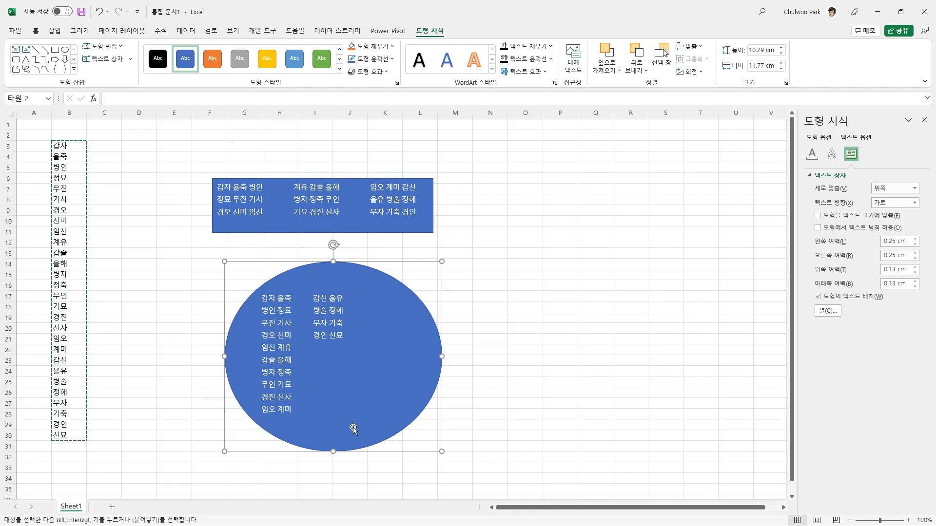
left_click_drag(336, 429, 340, 427)
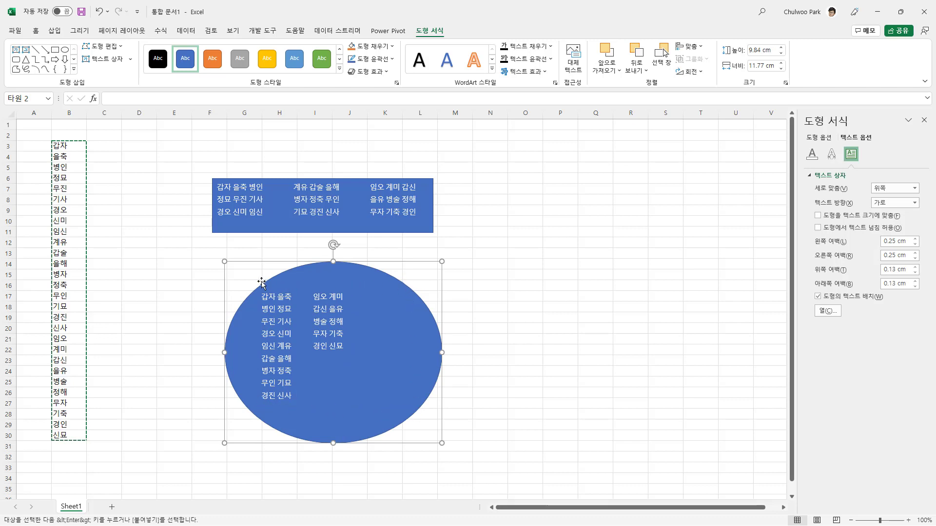
left_click(825, 312)
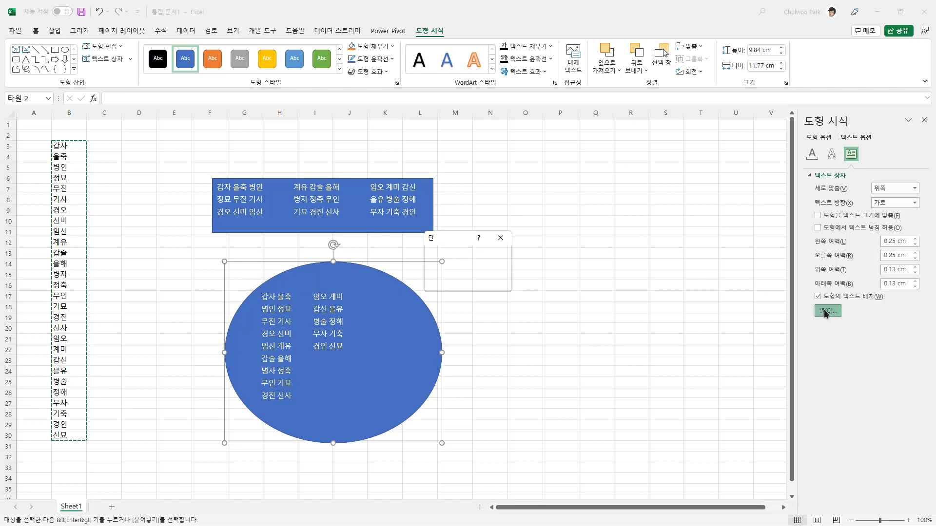
left_click(481, 254)
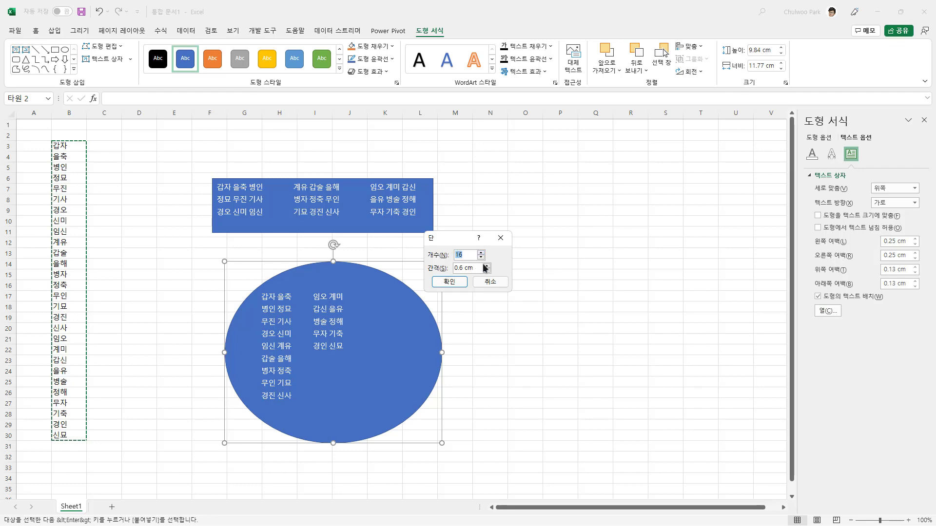
left_click(496, 282)
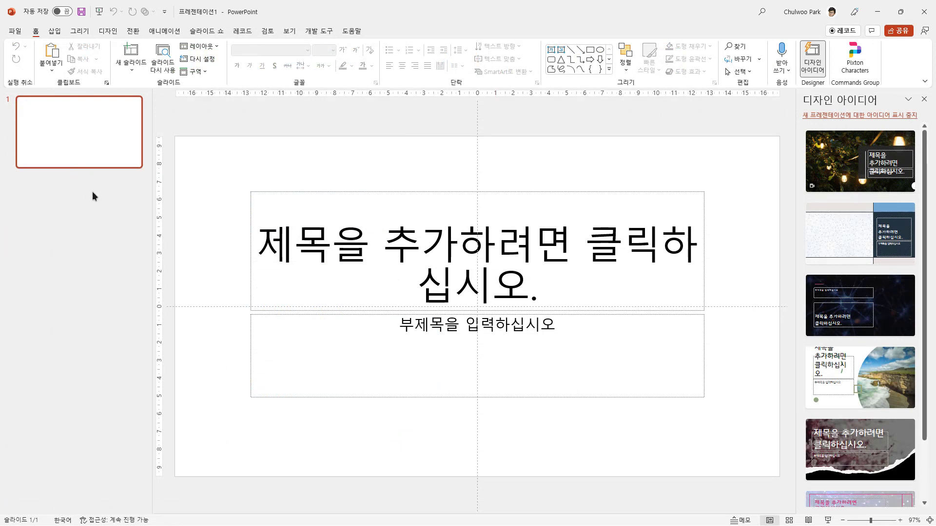
Add a second PowerPoint slide with a Blank layout.
right_click(87, 196)
left_click(135, 236)
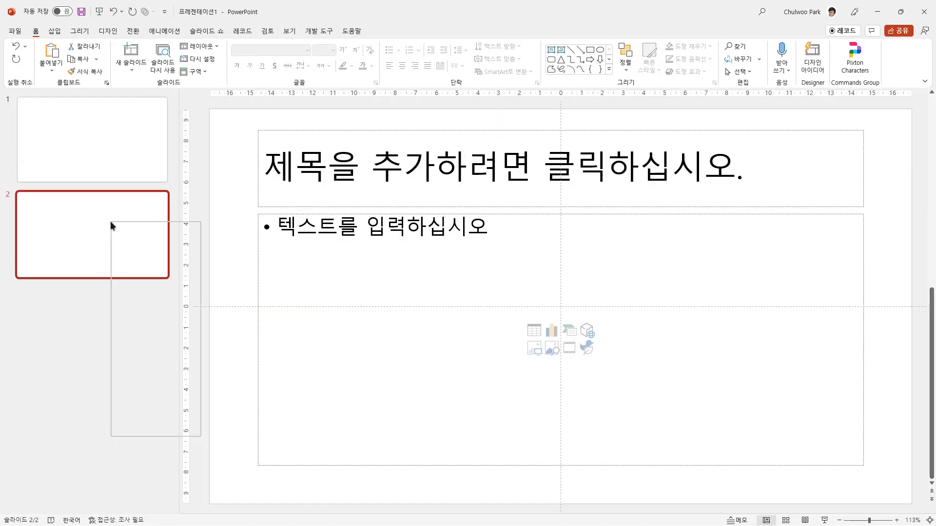
left_click(227, 441)
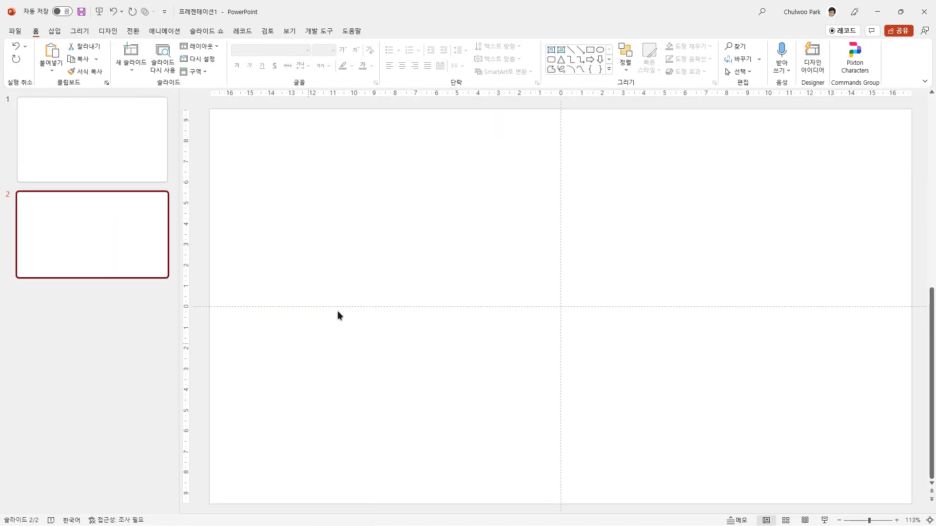
left_click(260, 120)
Draw a blue rectangle on slide 2 and paste the 갑자–신묘 list into it.
left_click(55, 31)
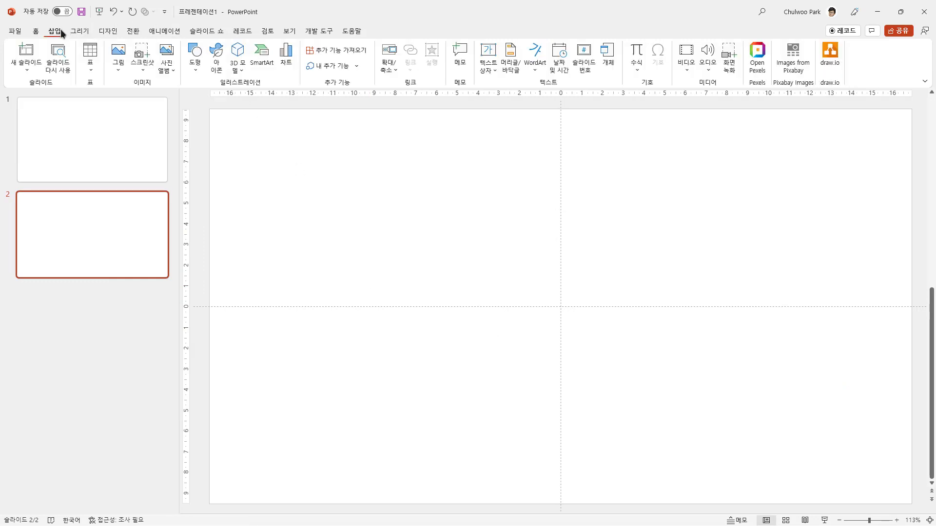
left_click(195, 56)
left_click(232, 99)
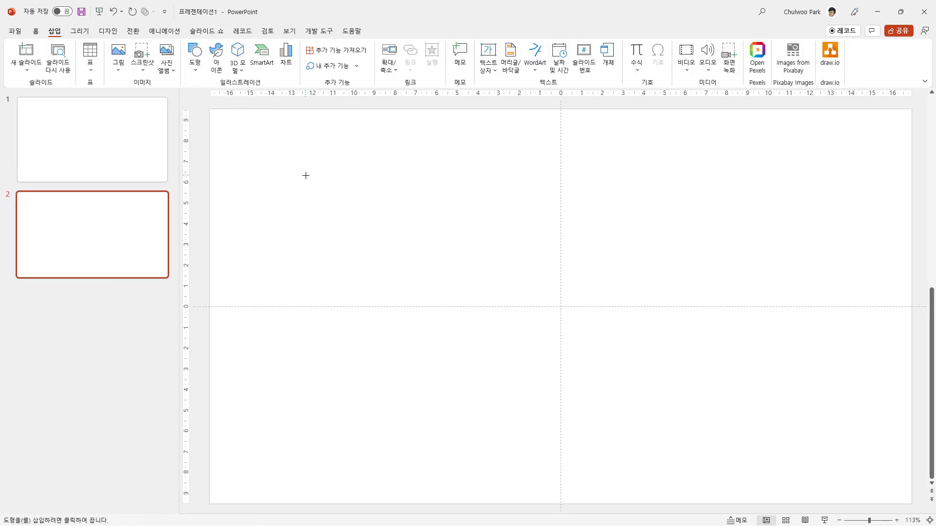
left_click_drag(306, 176, 578, 340)
left_click(406, 236)
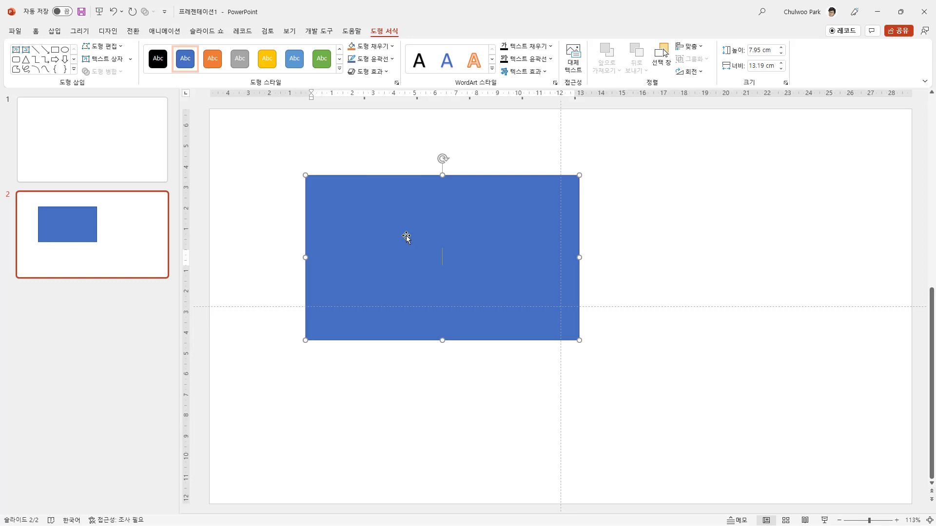
type("갑자 을축 병인 정묘 무진 기사 경오 신미 임신 계유 갑술 을해 병자 정축 무인 기묘 경진 신사 임오 계미 갑신 을유 병술 정해 무자 기축 경인 신묘")
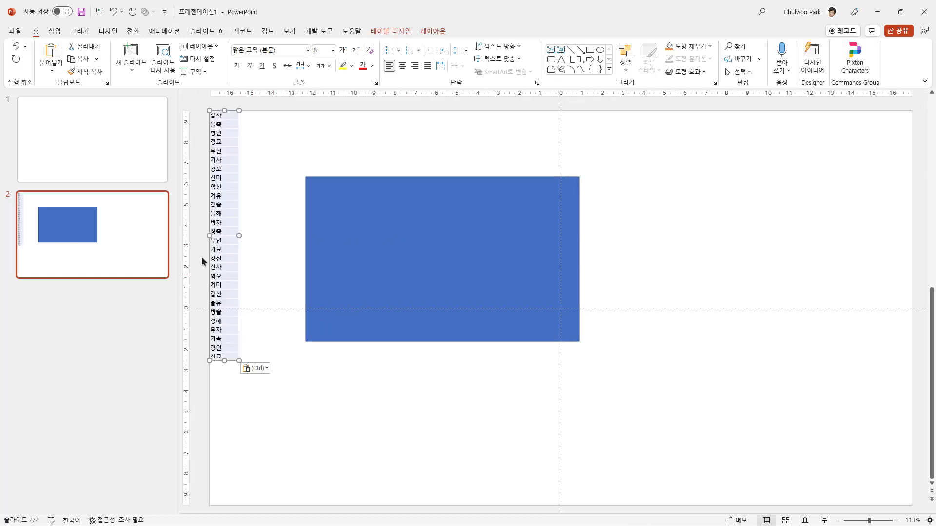
Re-paste the list into the rectangle as text only, then select all its text.
left_click(394, 251)
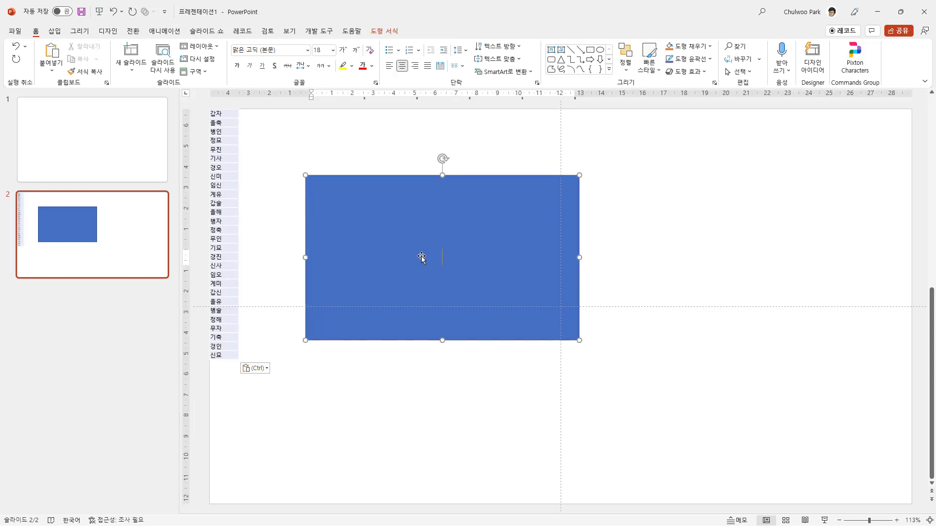
left_click(51, 72)
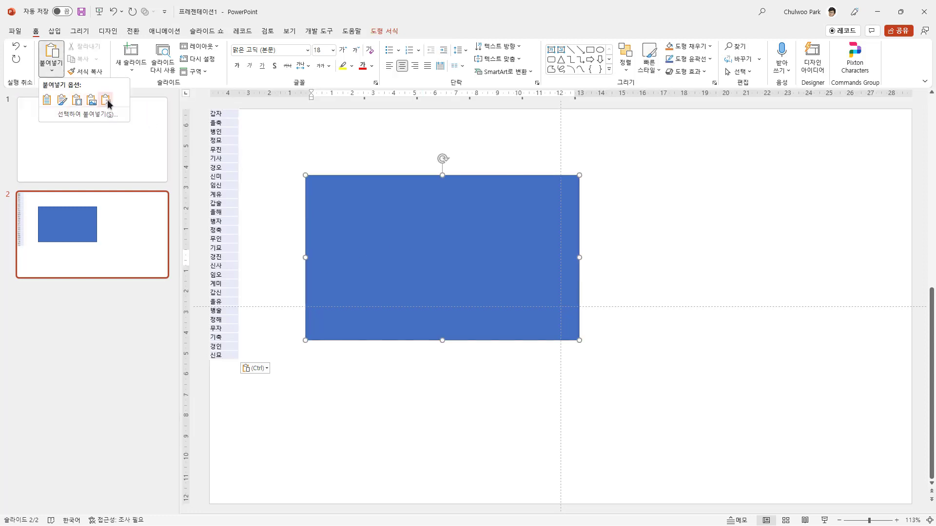
left_click(107, 101)
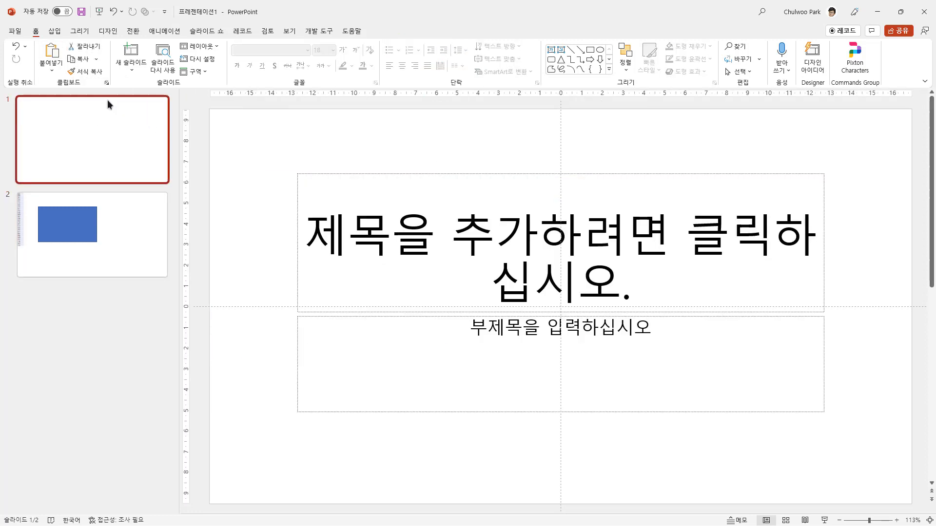
left_click(90, 238)
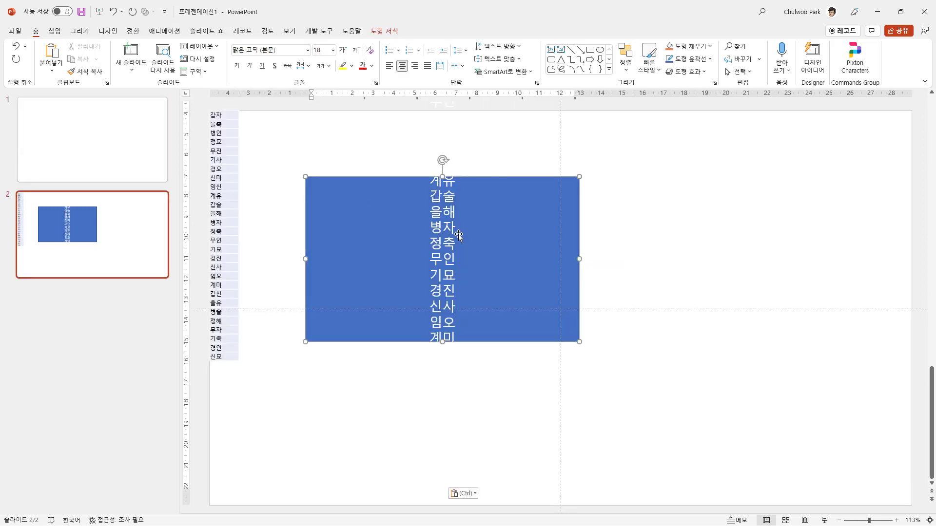
double_click(436, 249)
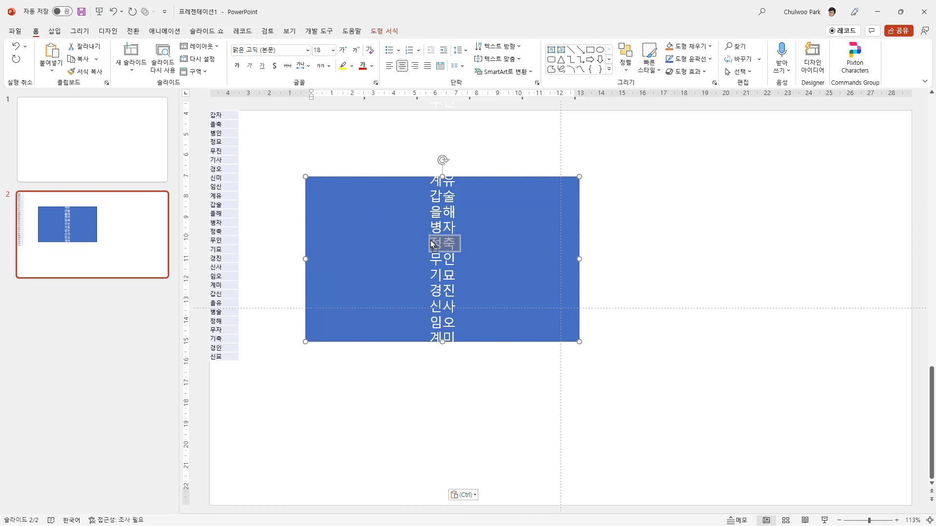
left_click(430, 244)
key("ctrl+a")
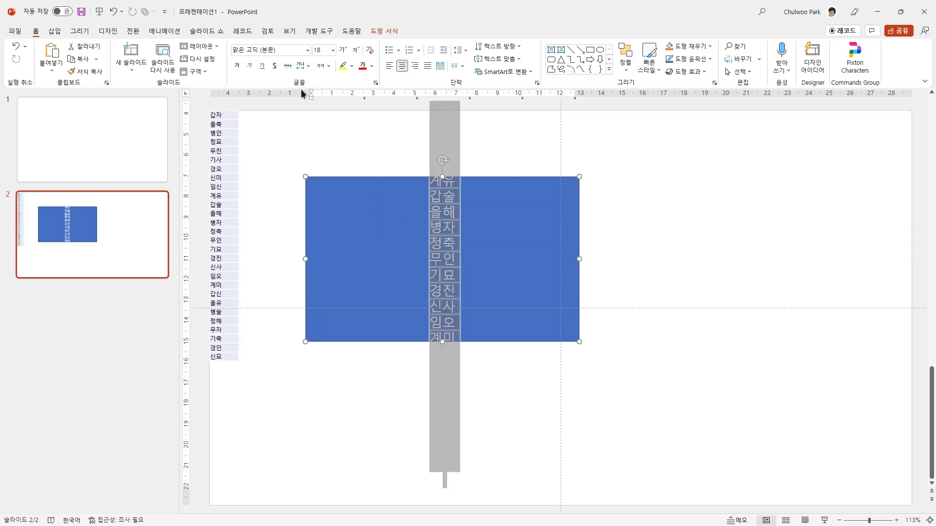
Set the list text to 5 pt, nudge the rectangle right and down, and shorten it.
left_click(321, 50)
type("5")
key("Return")
mouse_move(458, 175)
left_mouse_down()
mouse_move(439, 197)
mouse_move(481, 193)
left_mouse_up()
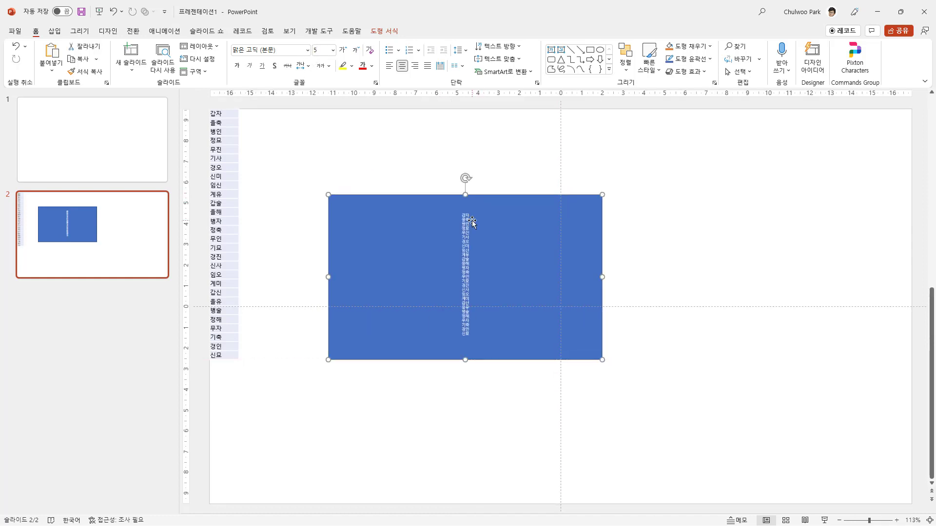
left_click(465, 299)
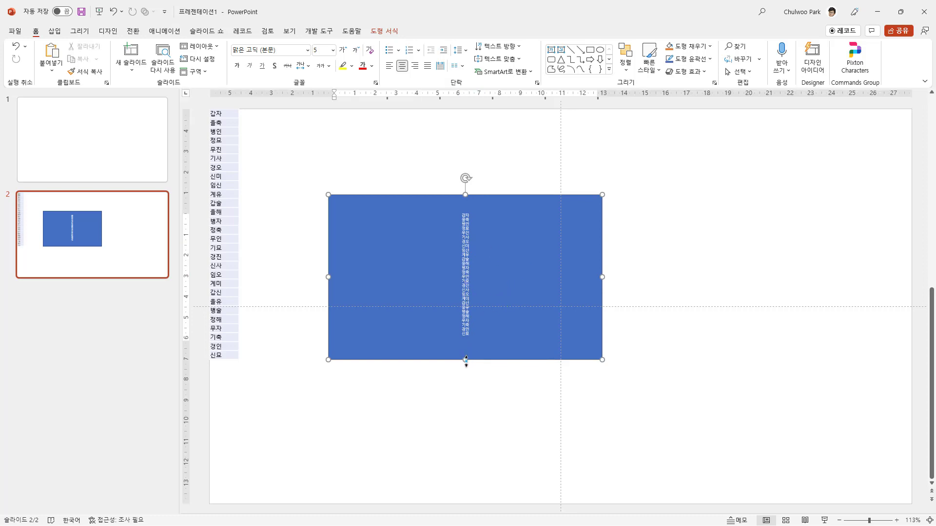
left_click_drag(465, 360, 465, 271)
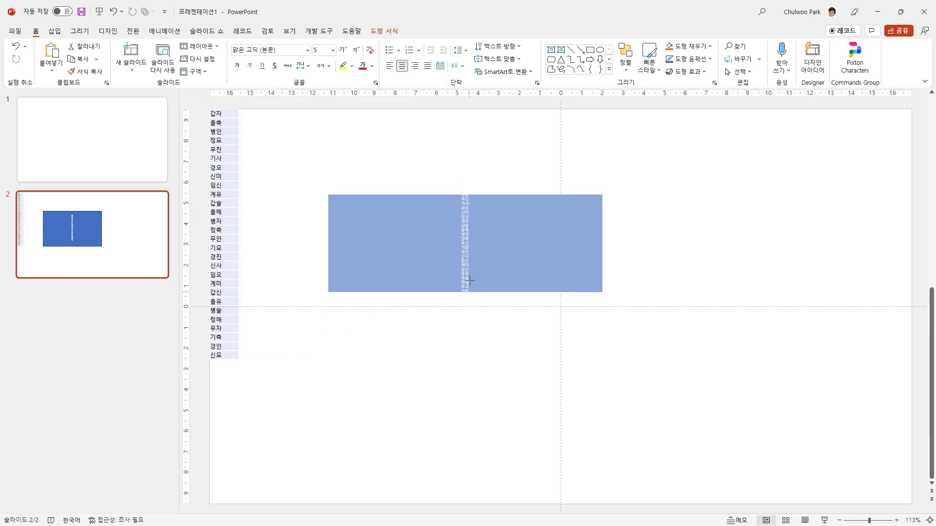
Make all of the rectangle's list text bold and black.
left_click(466, 215)
key("ctrl+a")
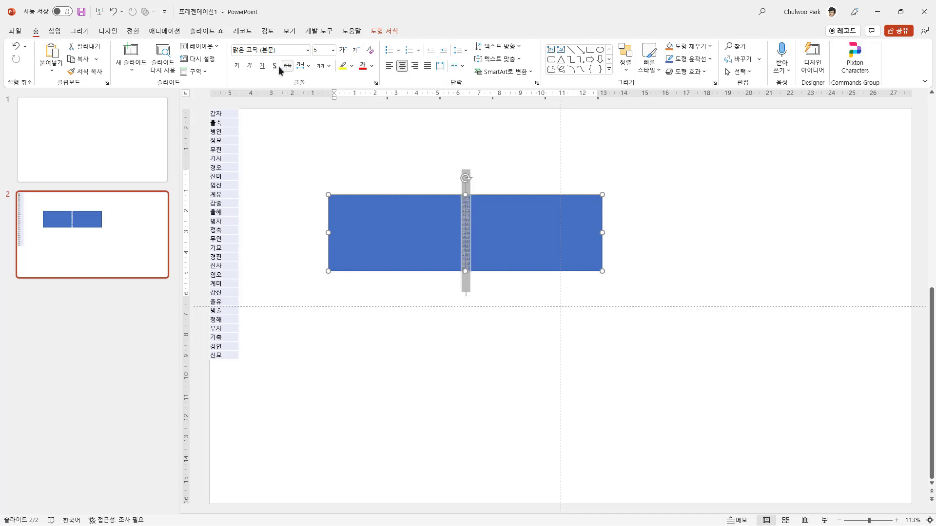
left_click(237, 65)
left_click(413, 231)
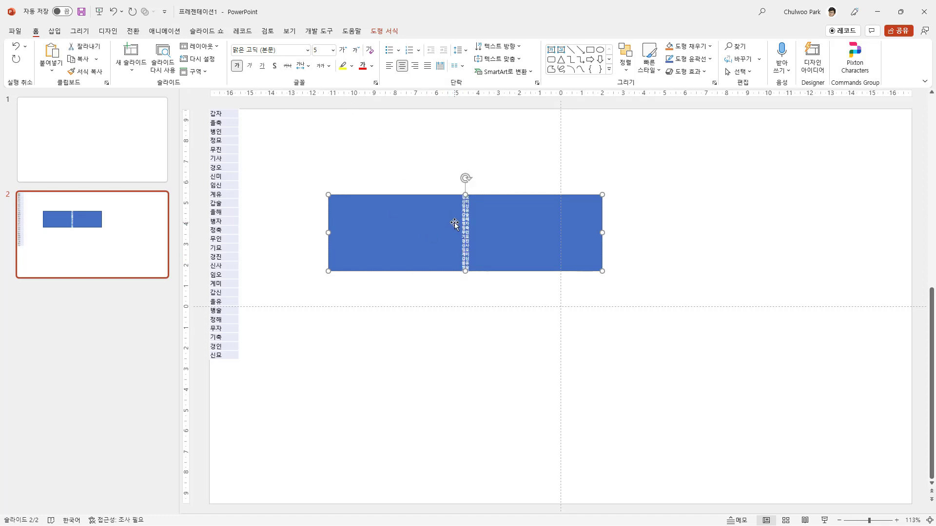
left_click(476, 241)
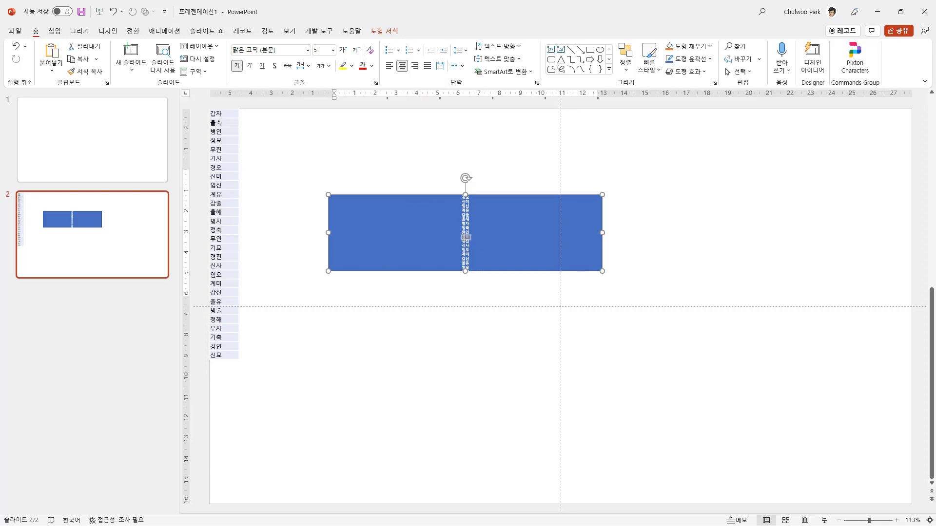
key("ctrl+a")
left_click(371, 67)
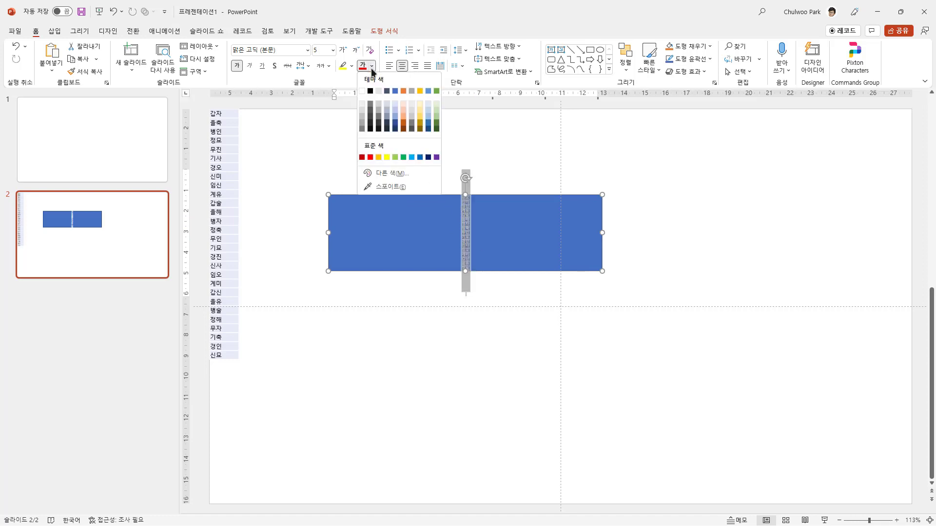
left_click(370, 91)
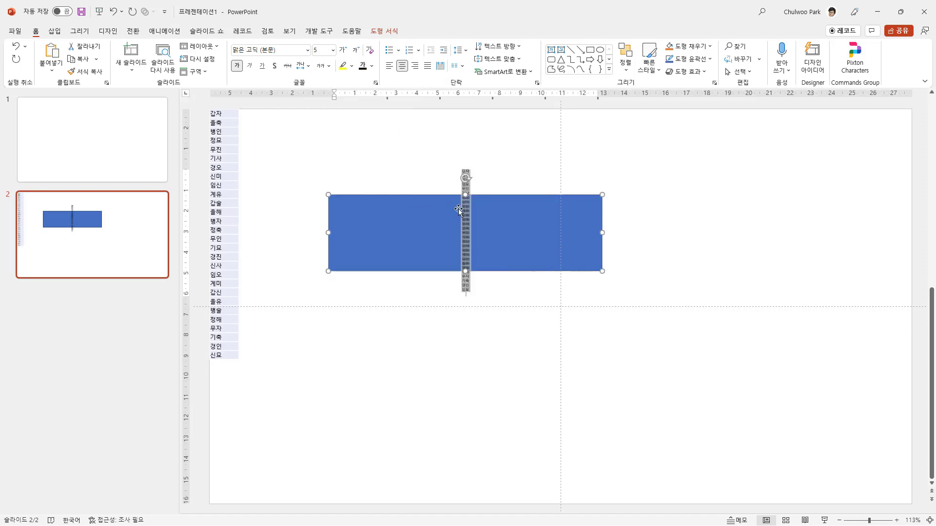
Stretch the rectangle's top edge upward to 6.77 cm so the whole column fits.
left_click_drag(466, 195, 476, 127)
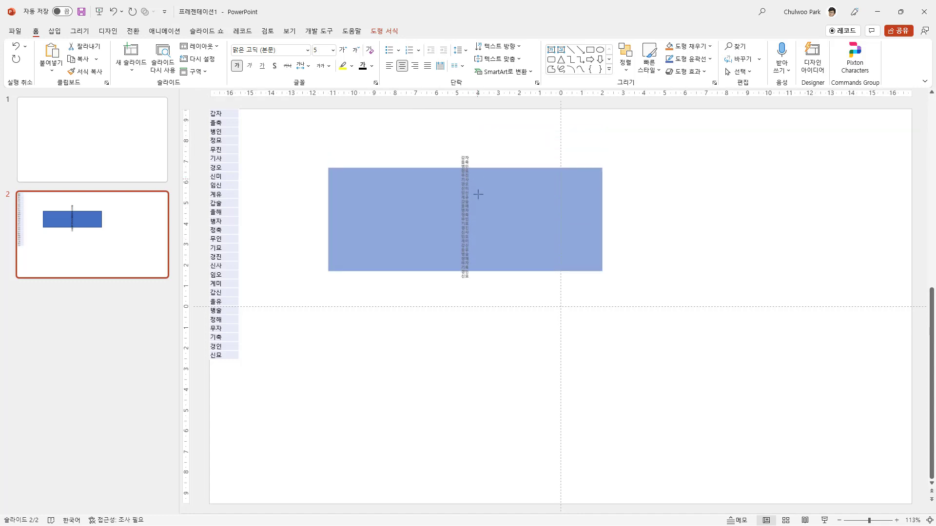
mouse_move(476, 126)
left_mouse_down()
mouse_move(489, 183)
mouse_move(489, 130)
left_mouse_up()
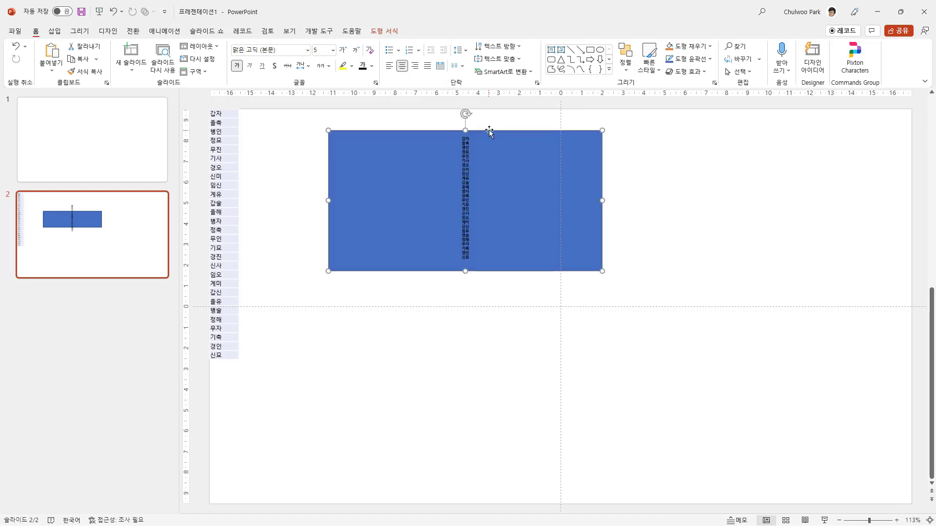
left_click(384, 31)
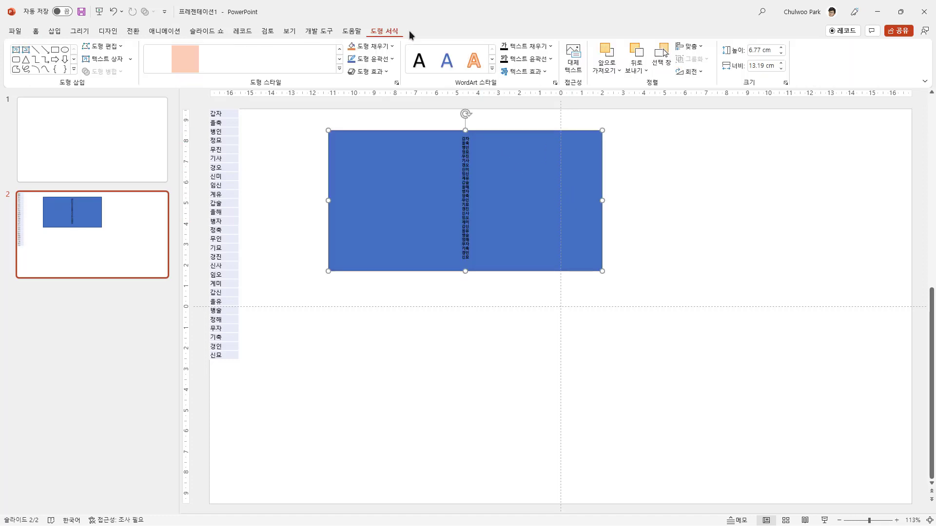
Split the rectangle's text into three columns and shorten the shape so the list spreads across them.
left_click(786, 83)
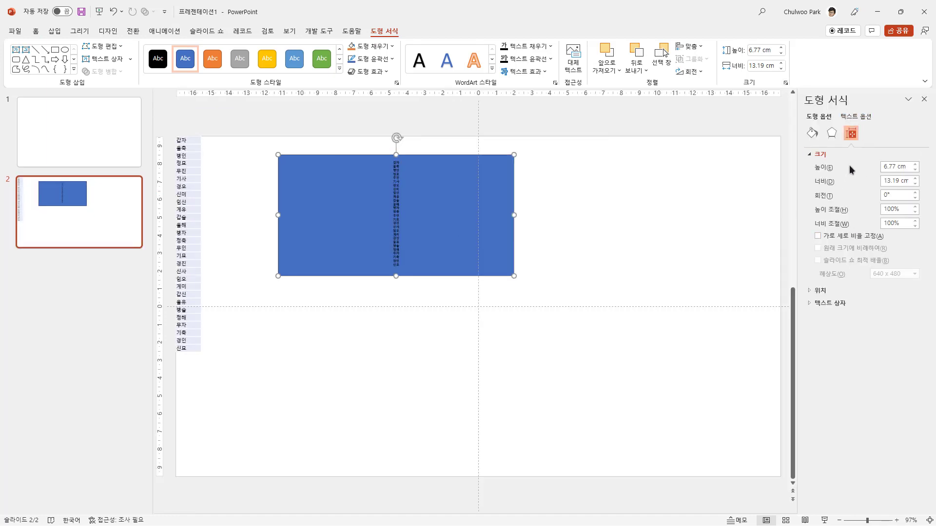
left_click(852, 117)
left_click(851, 132)
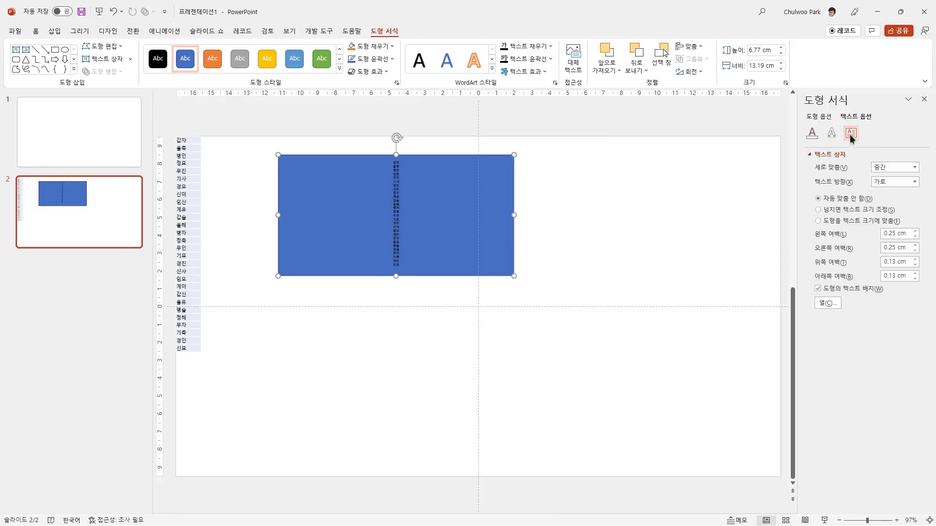
left_click(827, 302)
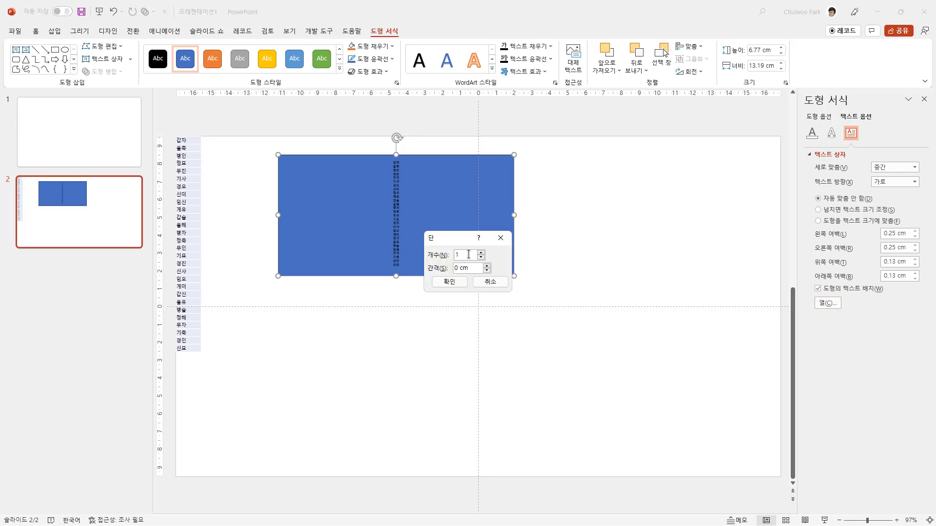
left_click(482, 253)
left_click(461, 285)
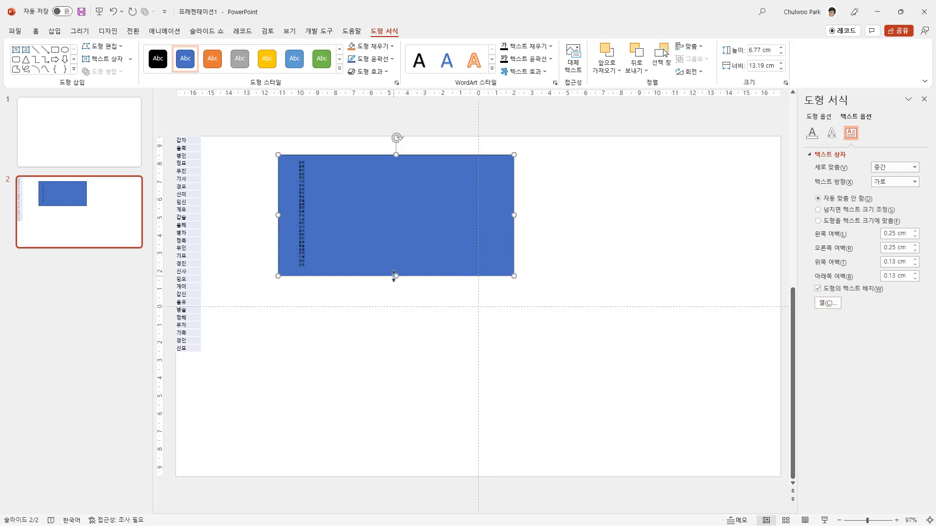
left_click_drag(393, 276, 407, 191)
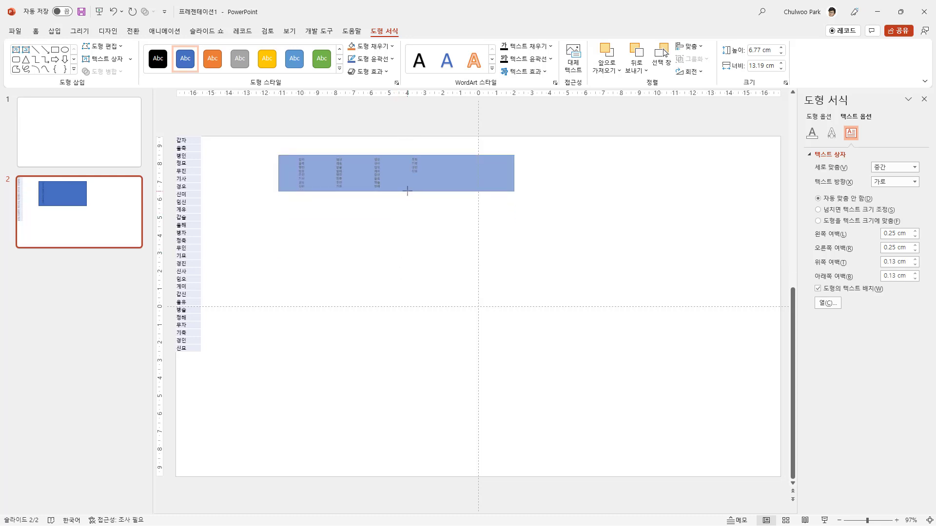
Enlarge the rectangle's text to 18 pt and heighten the shape so all names fit.
left_click(36, 31)
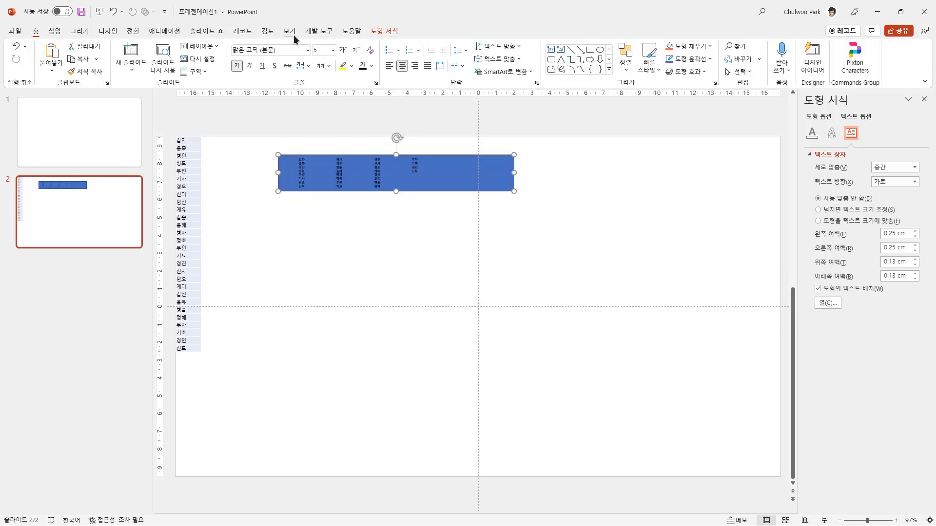
left_click(346, 49)
left_click(346, 49)
left_click(346, 49)
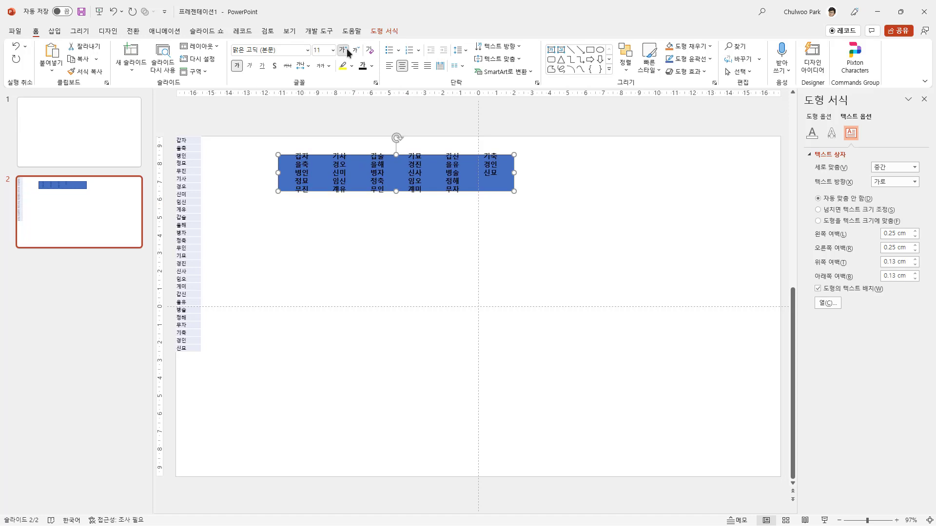
left_click(347, 49)
left_click(347, 49)
left_click(346, 48)
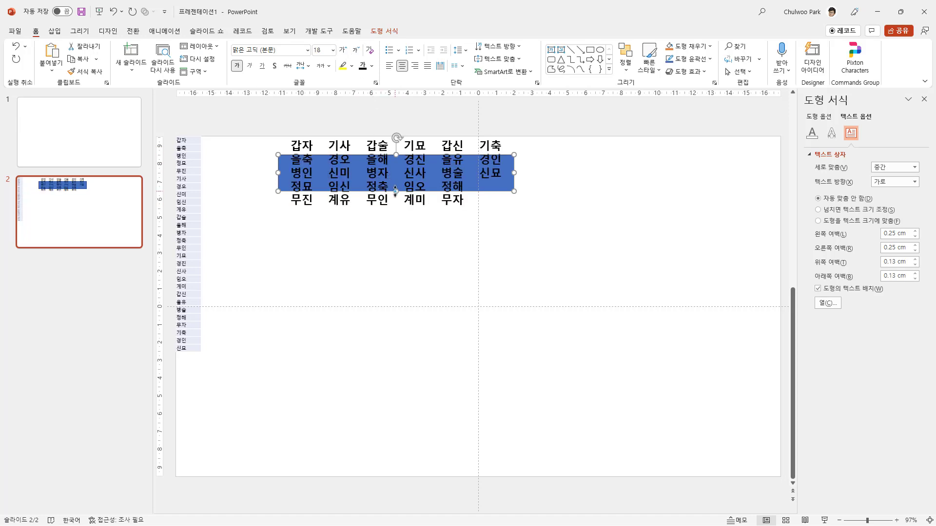
left_click_drag(395, 190, 395, 307)
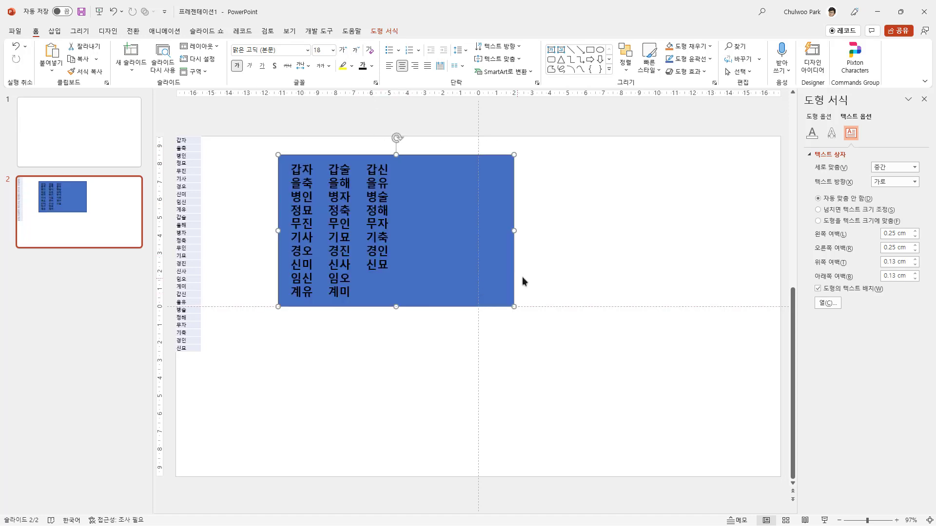
Set 0.5 cm spacing between the rectangle's text columns.
left_click(827, 303)
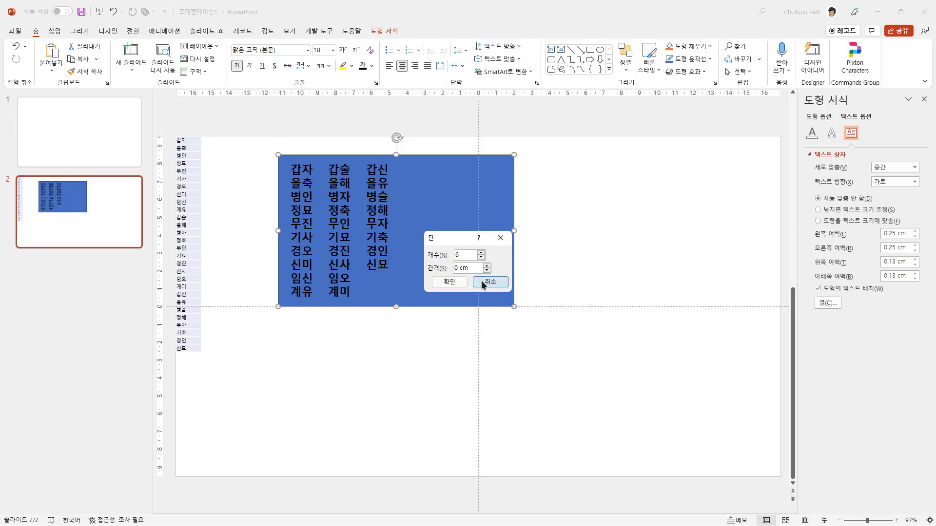
left_click(489, 266)
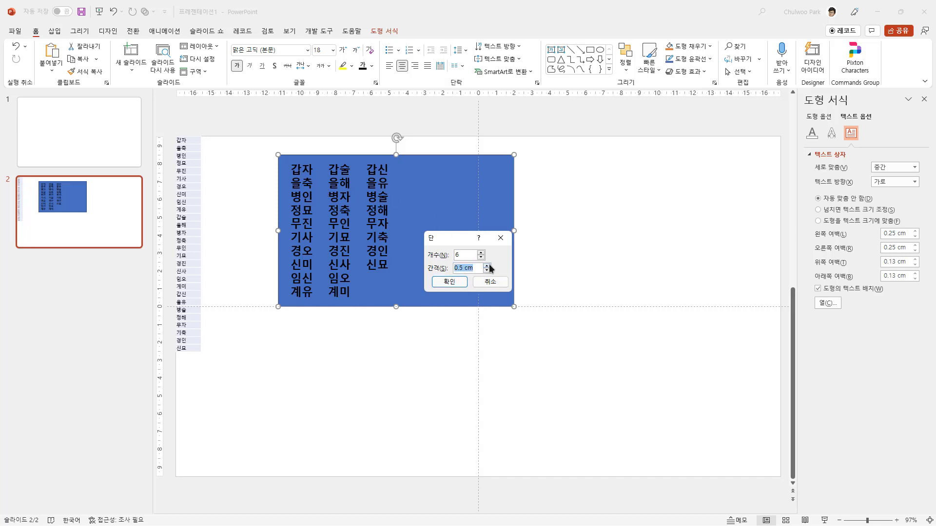
left_click(449, 282)
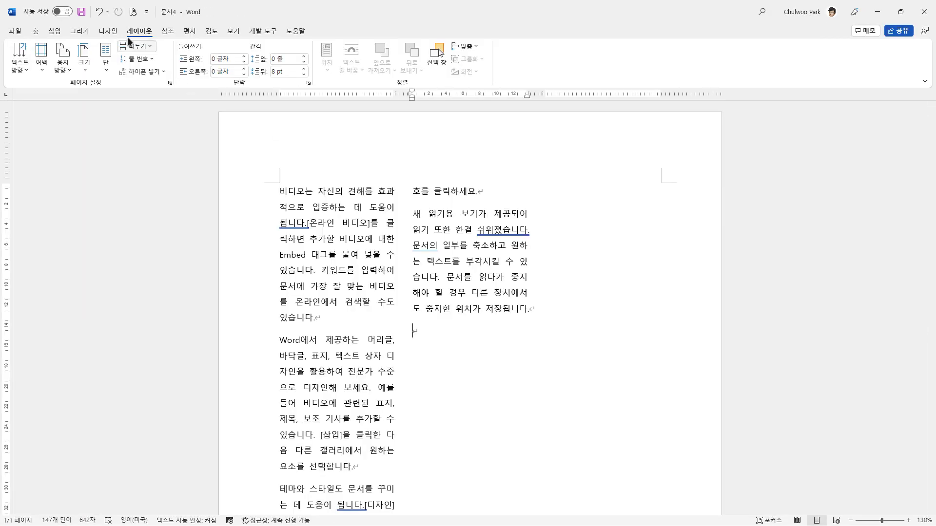
Draw a rectangle beside the second column and type 'ffffff f f f f f' into it.
left_click(54, 31)
left_click(138, 73)
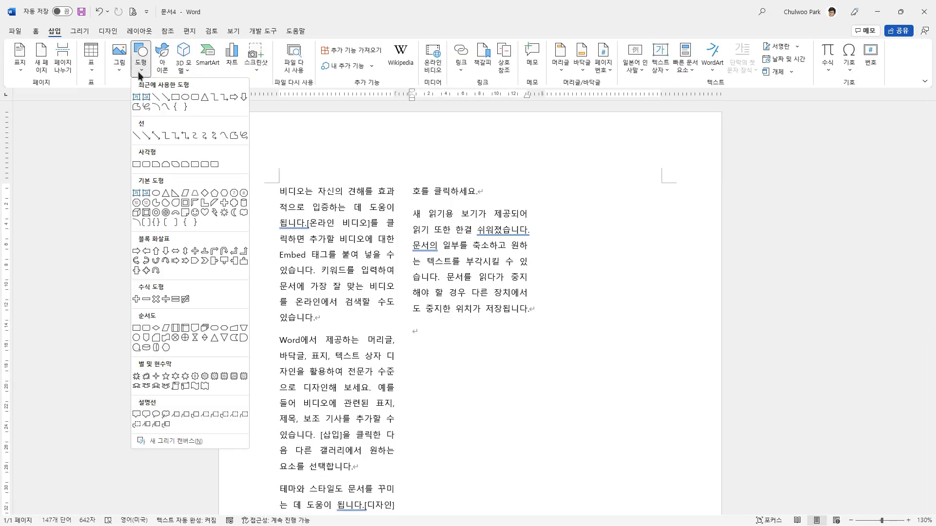
left_click(175, 97)
left_click_drag(404, 275, 602, 433)
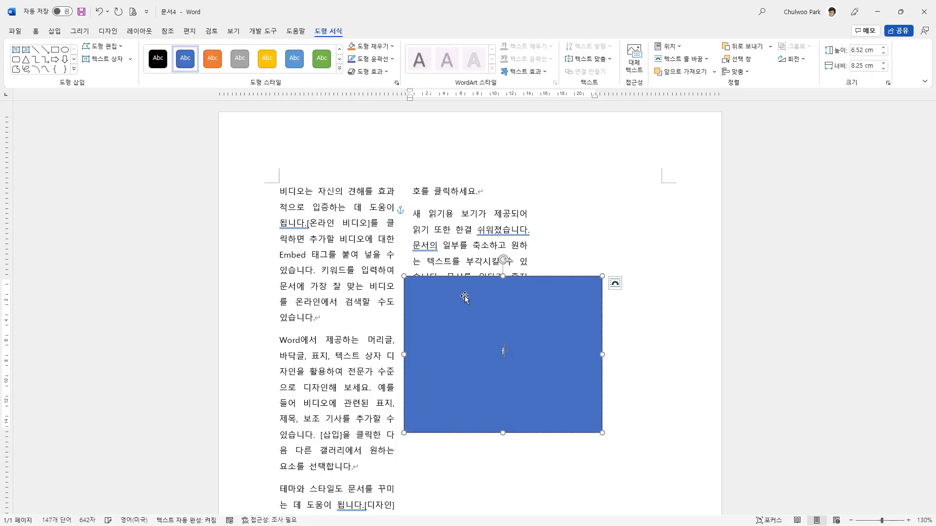
type("ffffff f f f")
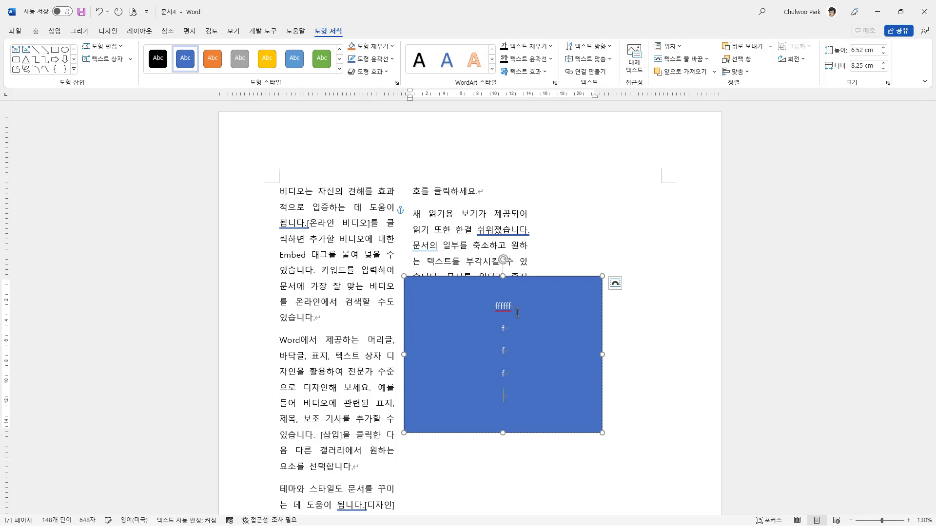
type(" f f")
Review the rectangle's position and text wrapping in the Layout dialog, closing it unchanged.
left_click(887, 85)
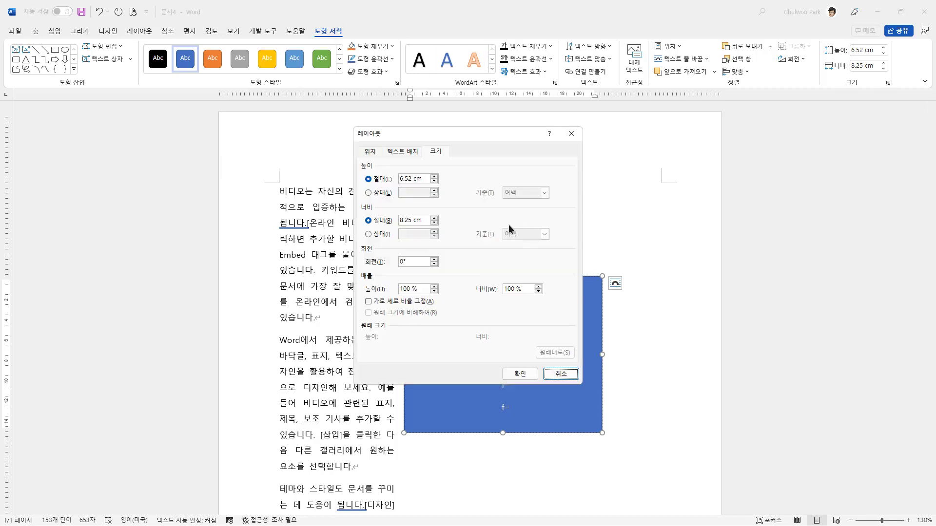
left_click(400, 152)
left_click(369, 153)
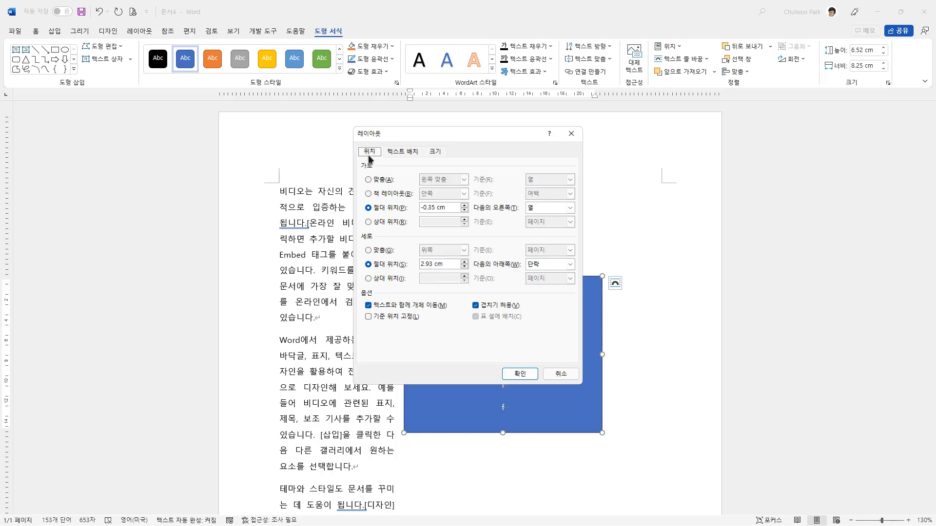
left_click(554, 380)
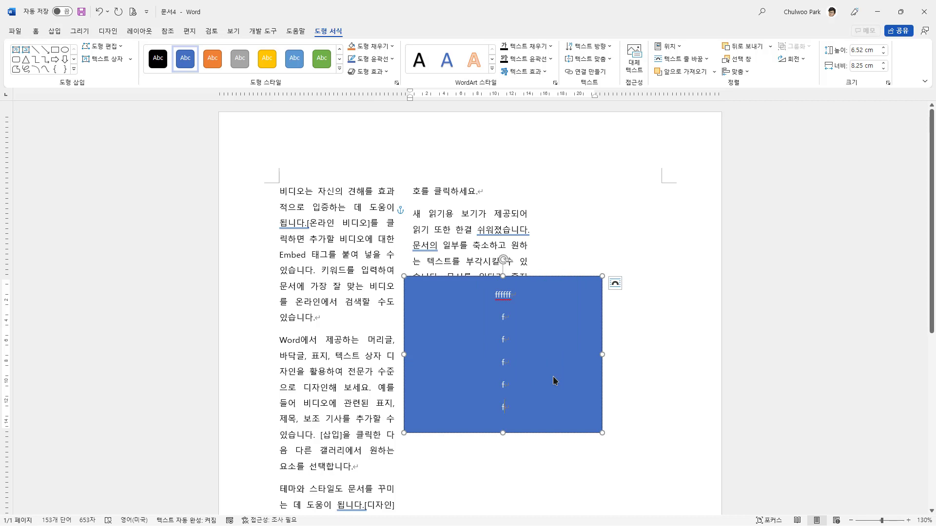
left_click(35, 31)
left_click(151, 33)
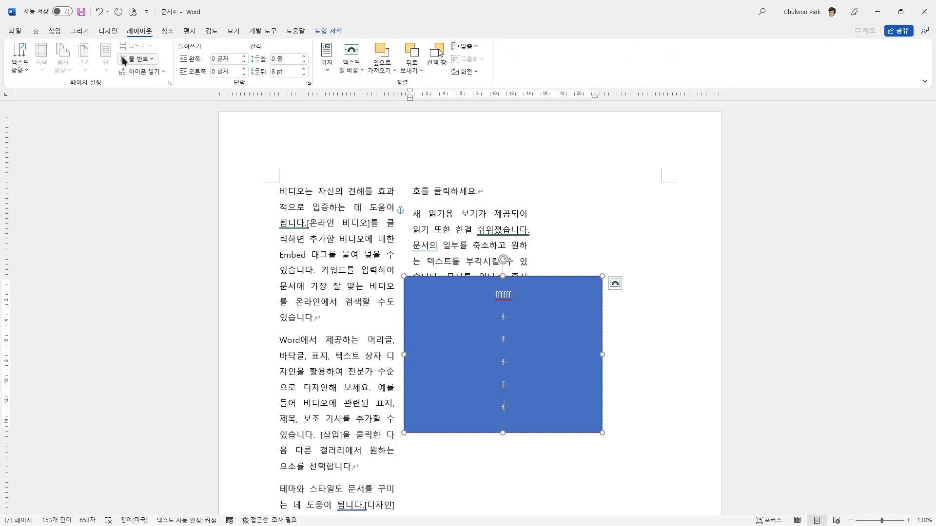